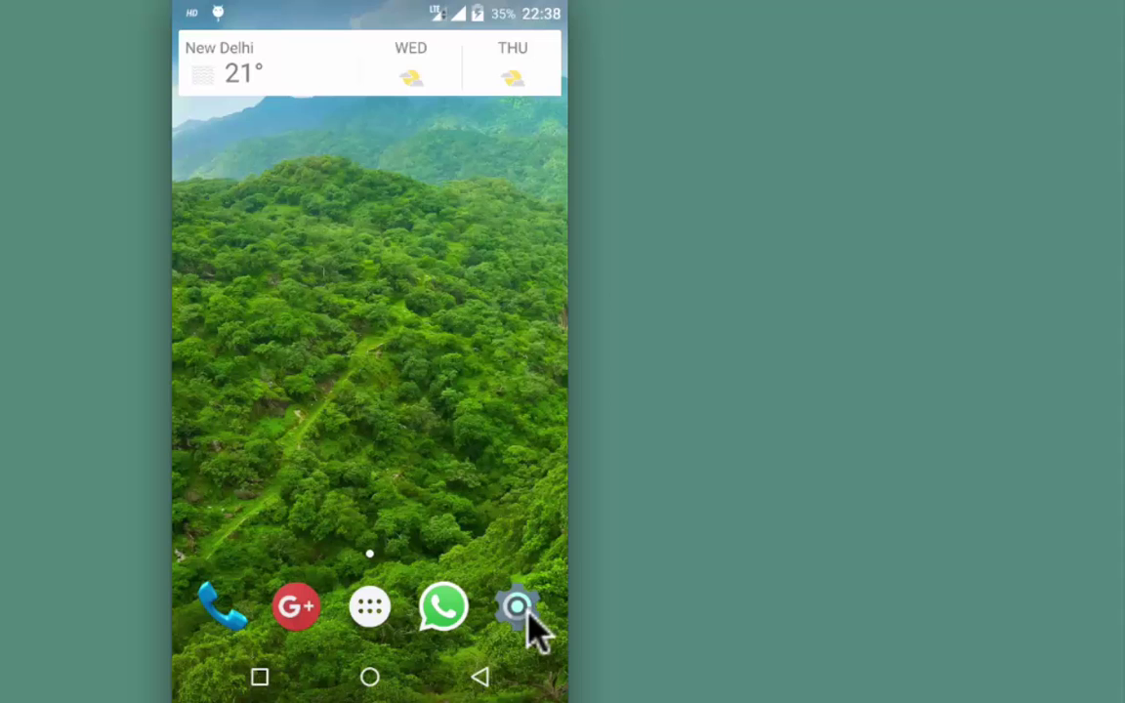
Turn on device location in Settings in High accuracy mode, then return to the home screen.
{"action": "left_click", "coordinate": [518, 608]}
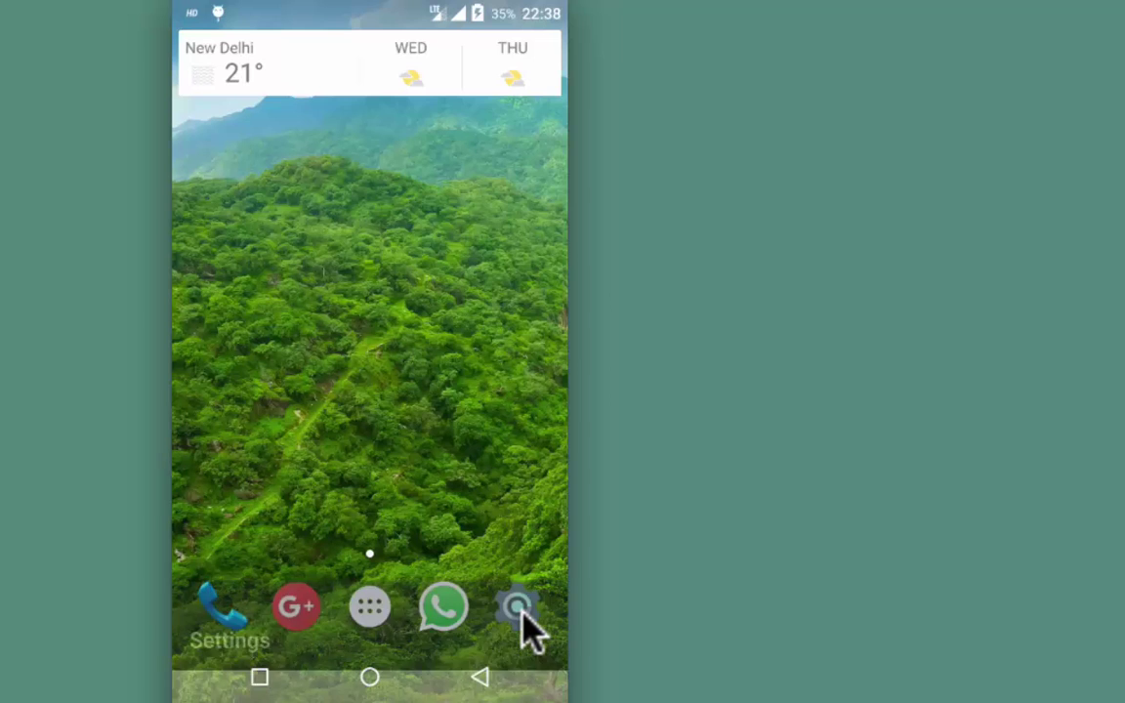
{"action": "scroll", "coordinate": [532, 628], "scroll_direction": "down", "scroll_amount": 10}
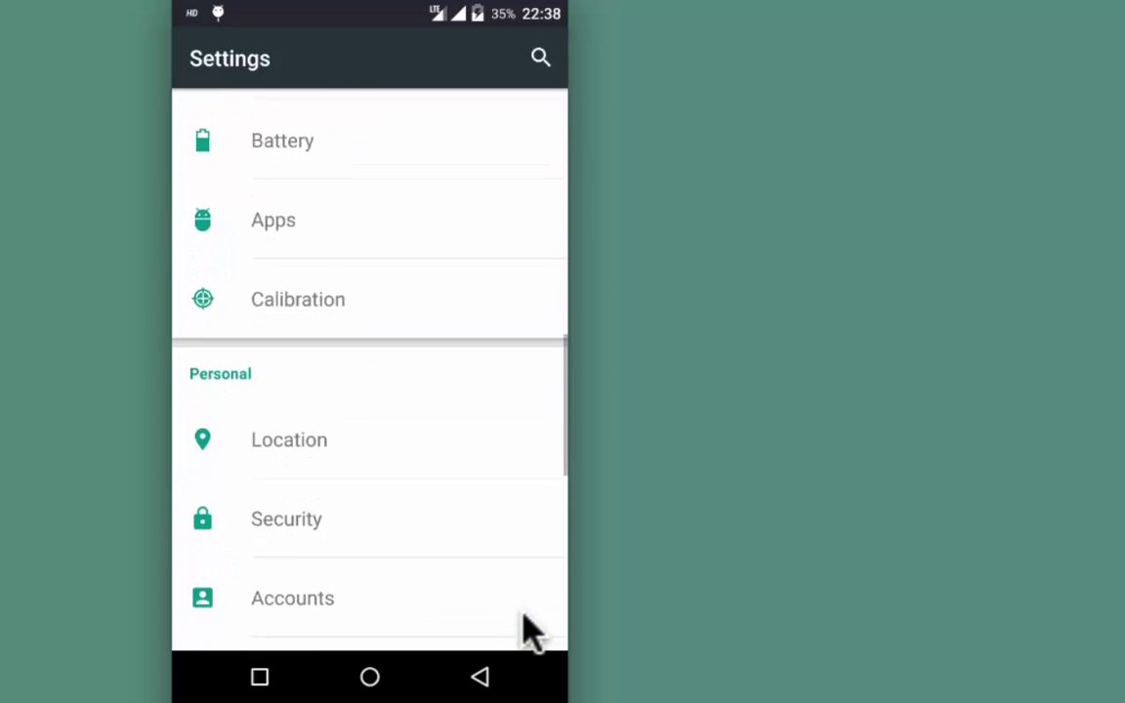
{"action": "left_click", "coordinate": [322, 439]}
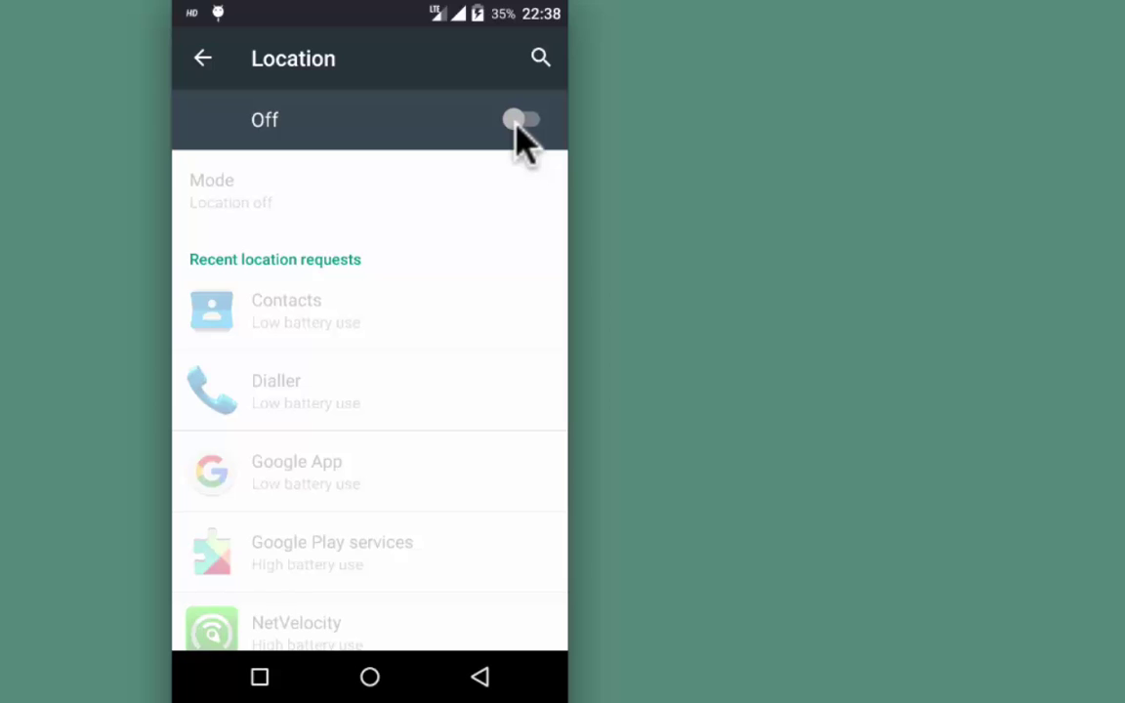
{"action": "left_click", "coordinate": [523, 120]}
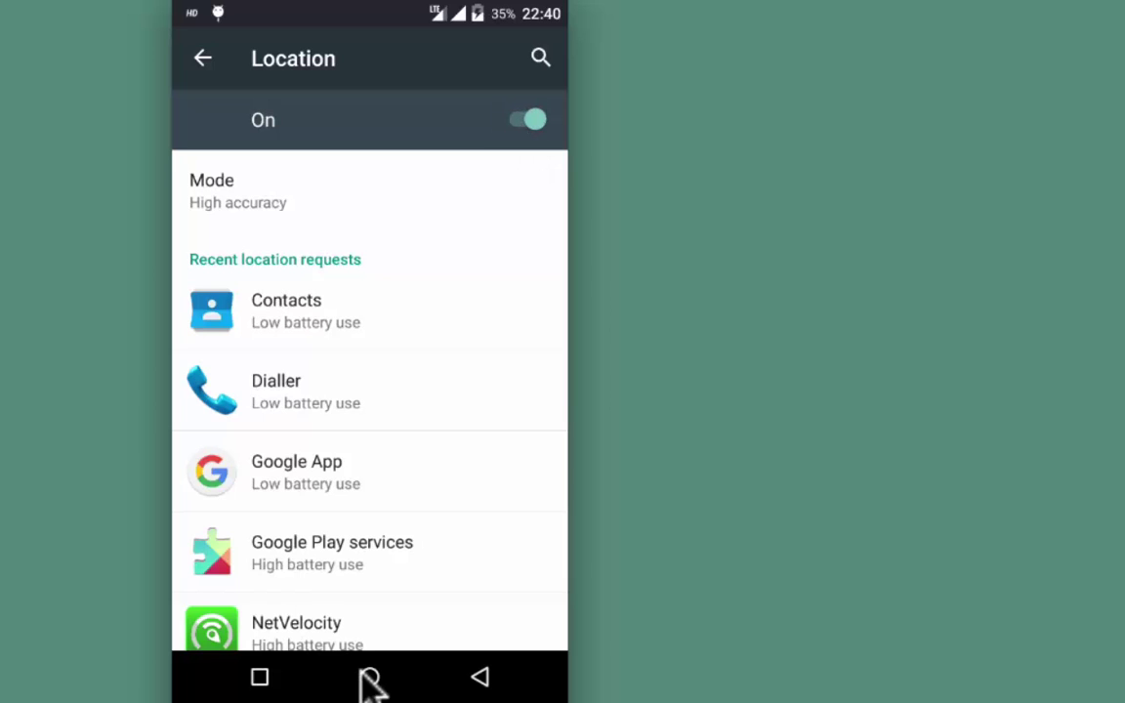
{"action": "left_click", "coordinate": [369, 677]}
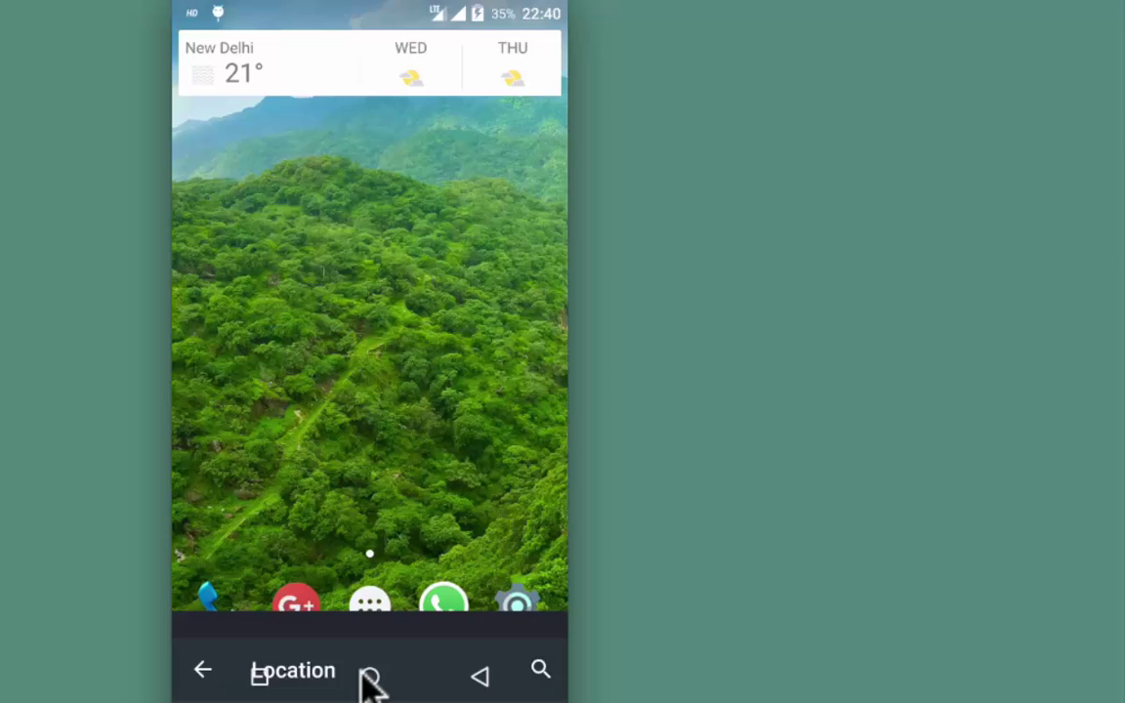
Launch Google+ and search for the colleague's e-mail address.
{"action": "left_click", "coordinate": [309, 613]}
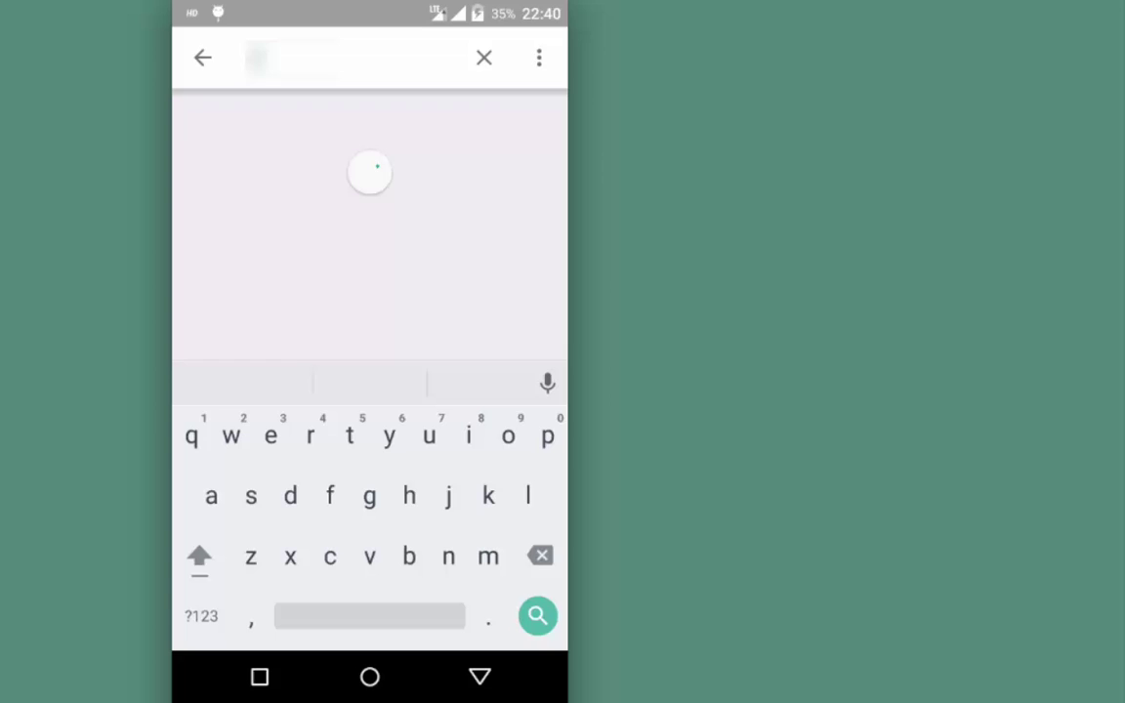
{"action": "type", "text": "@gmail.com"}
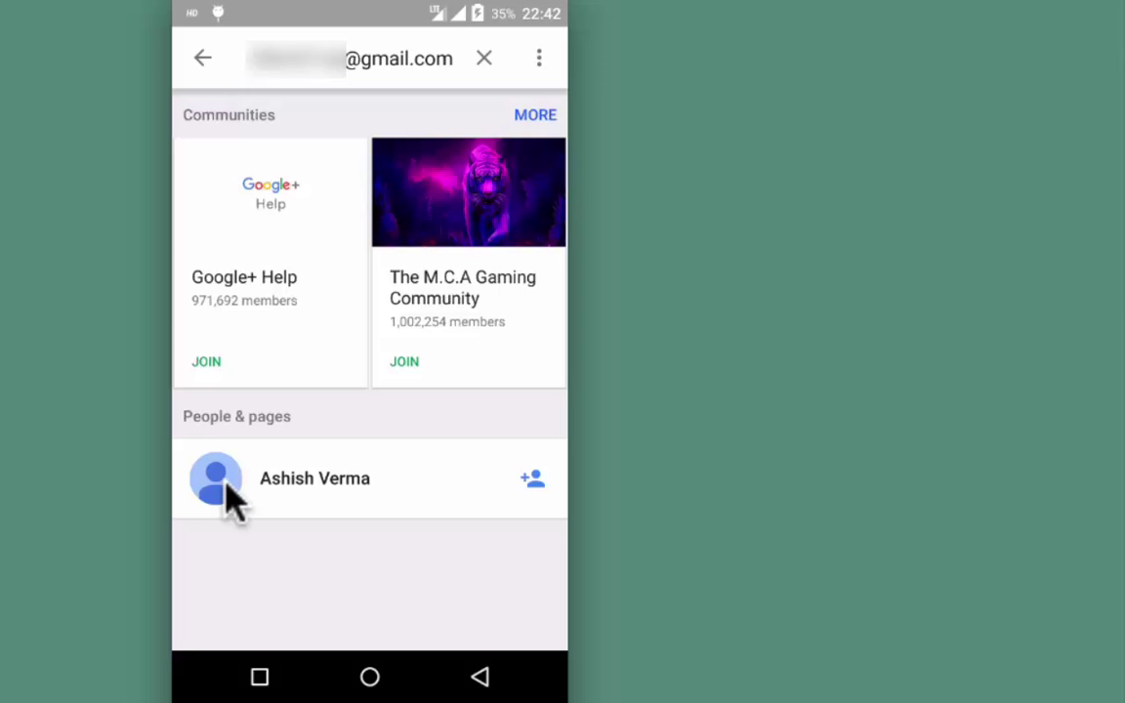
On the colleague's profile, follow them in a new 'sunday test' circle instead of Following.
{"action": "left_click", "coordinate": [231, 497]}
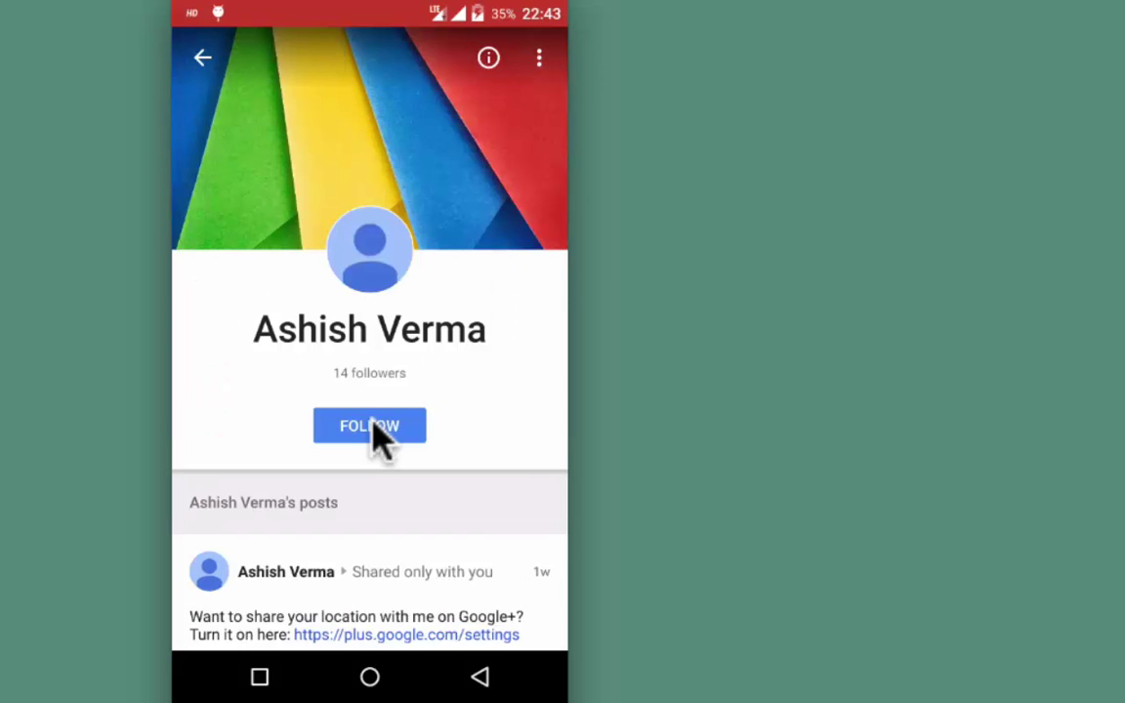
{"action": "left_click", "coordinate": [374, 432]}
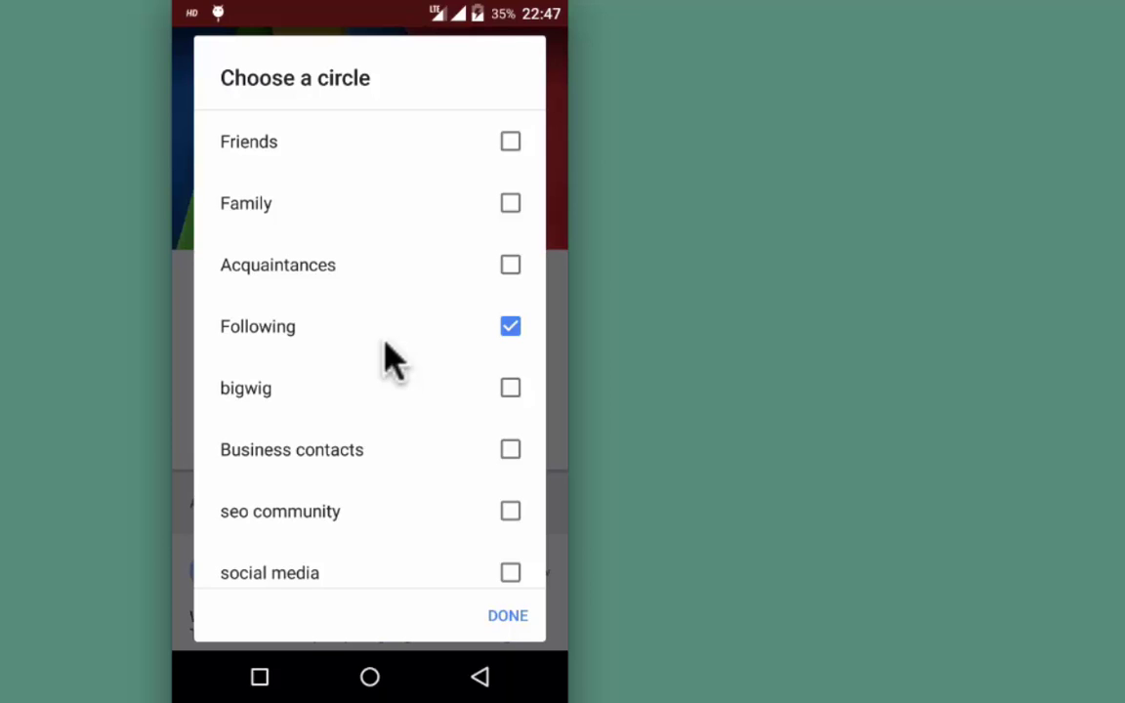
{"action": "left_click", "coordinate": [508, 328]}
{"action": "scroll", "coordinate": [509, 327], "scroll_direction": "down", "scroll_amount": 3}
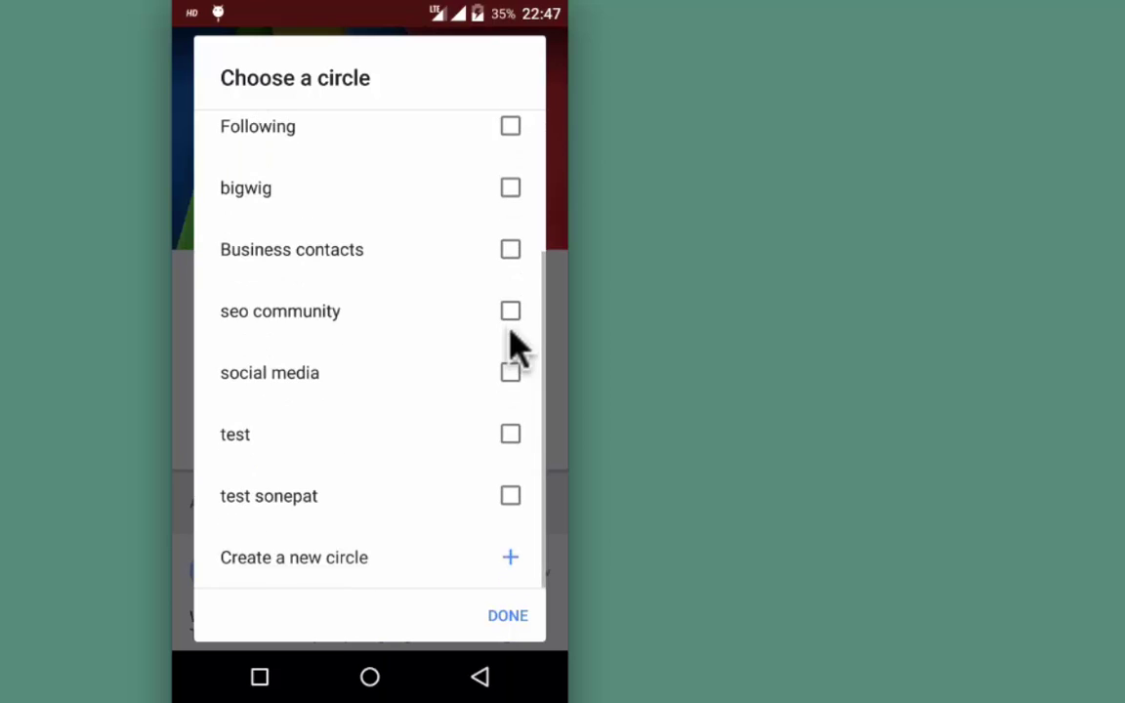
{"action": "left_click", "coordinate": [309, 570]}
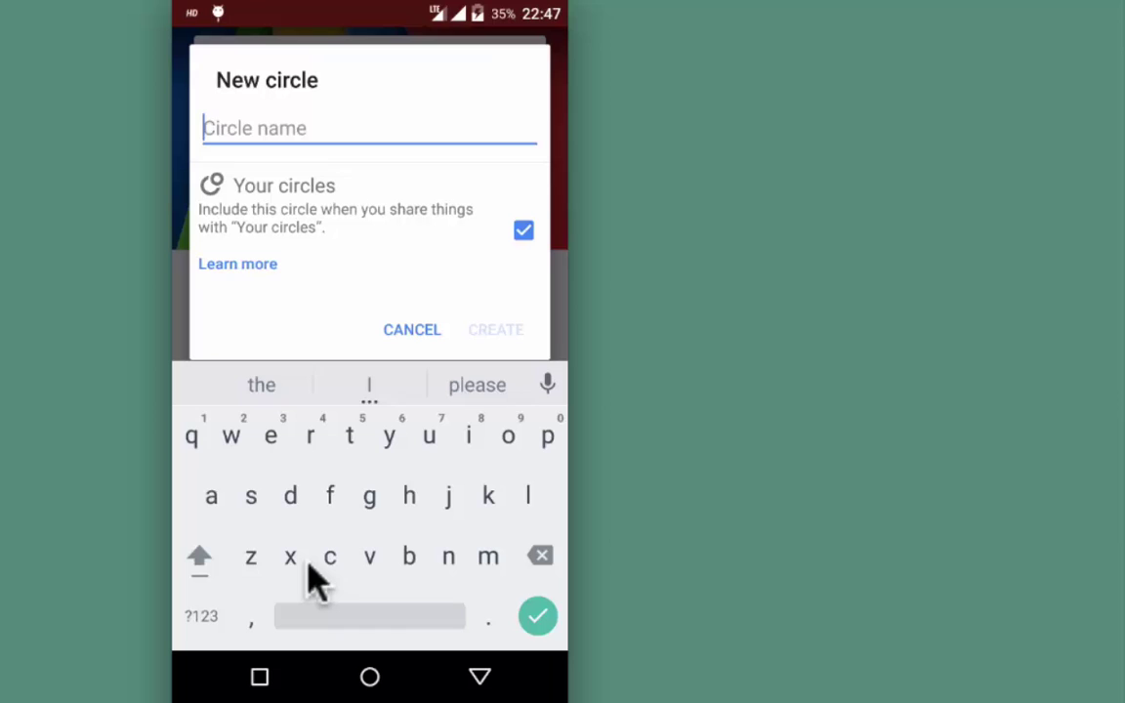
{"action": "type", "text": "sunday test"}
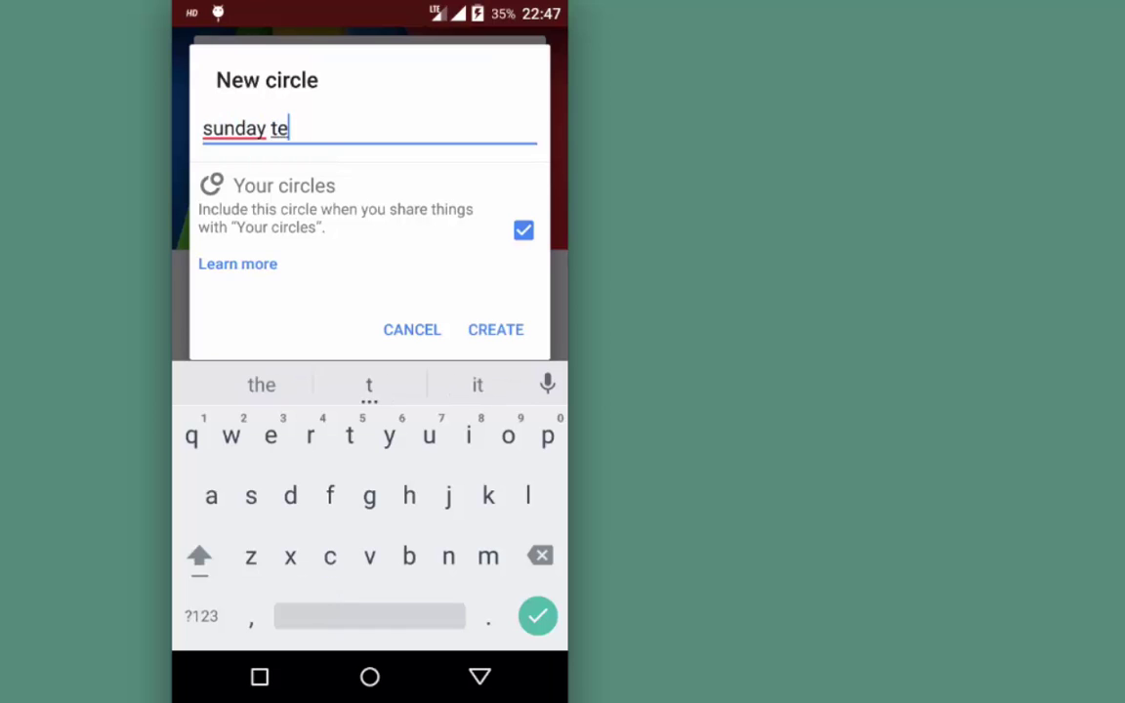
{"action": "left_click", "coordinate": [495, 330]}
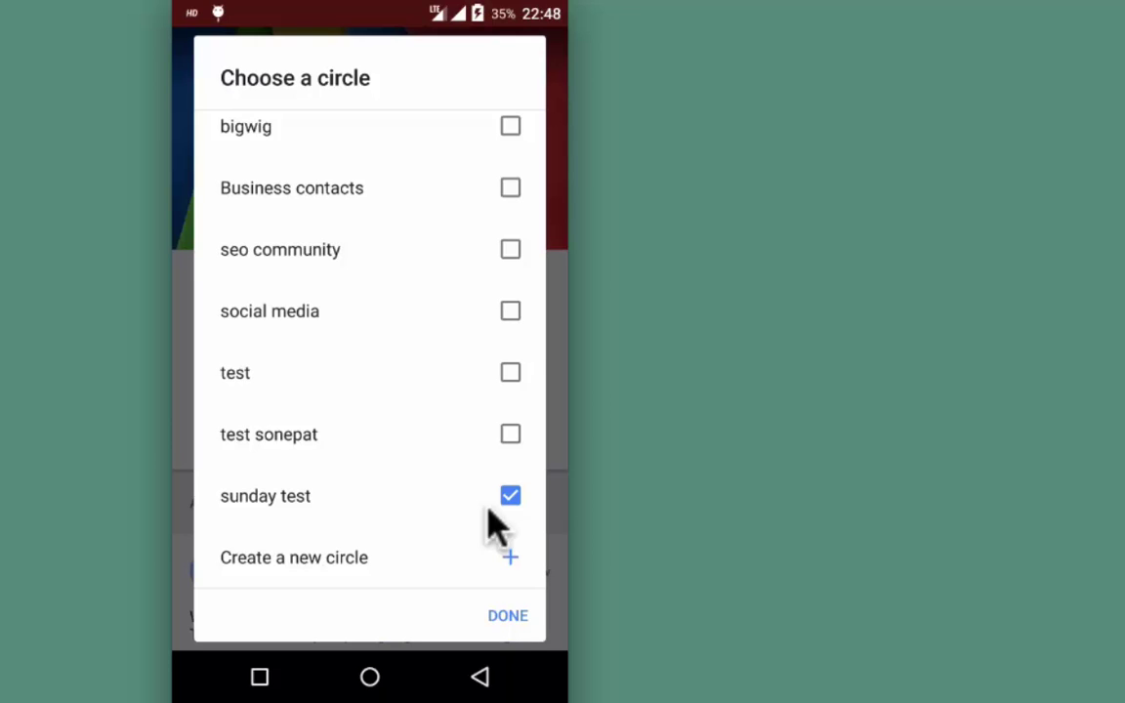
{"action": "left_click", "coordinate": [508, 615]}
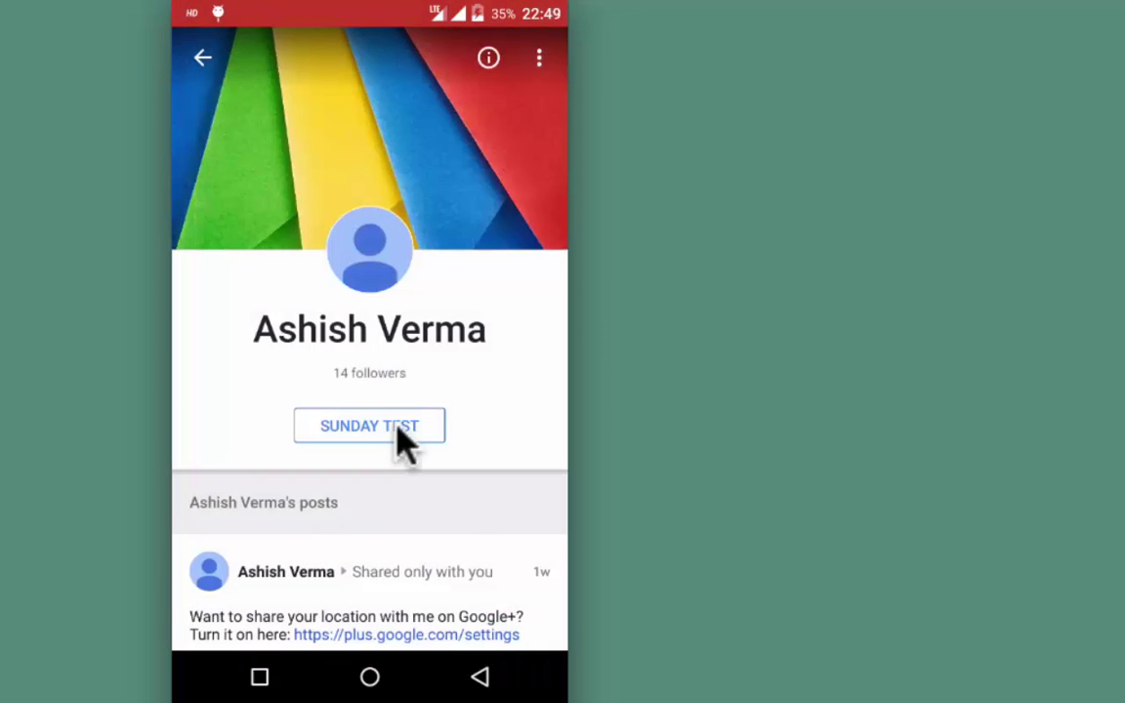
Review the colleague's circle membership and close the list without changes.
{"action": "left_click", "coordinate": [397, 429]}
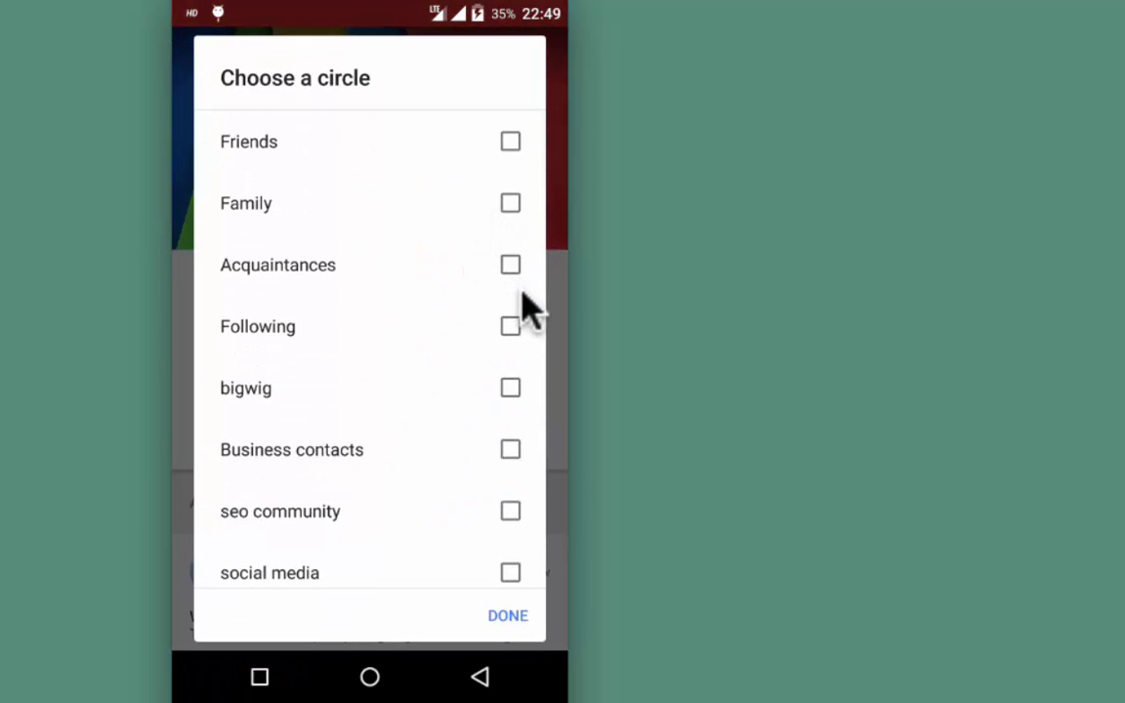
{"action": "left_click", "coordinate": [513, 623]}
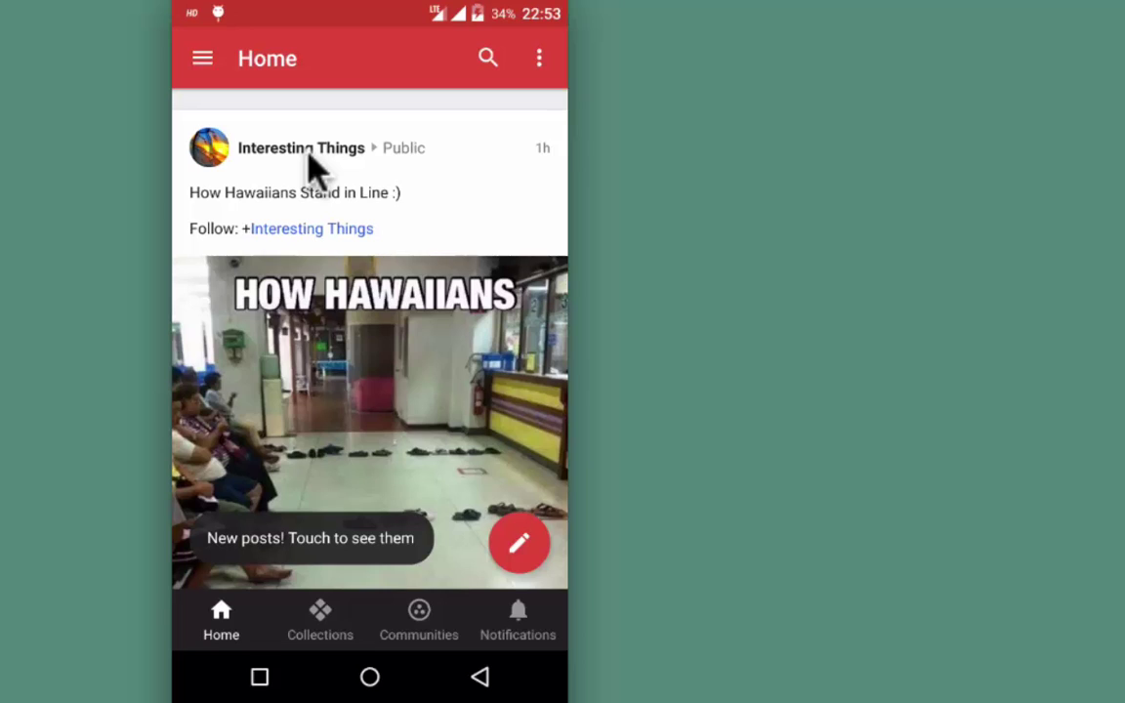
Open Google+ Settings from the navigation drawer for the signed-in account.
{"action": "left_click", "coordinate": [202, 60]}
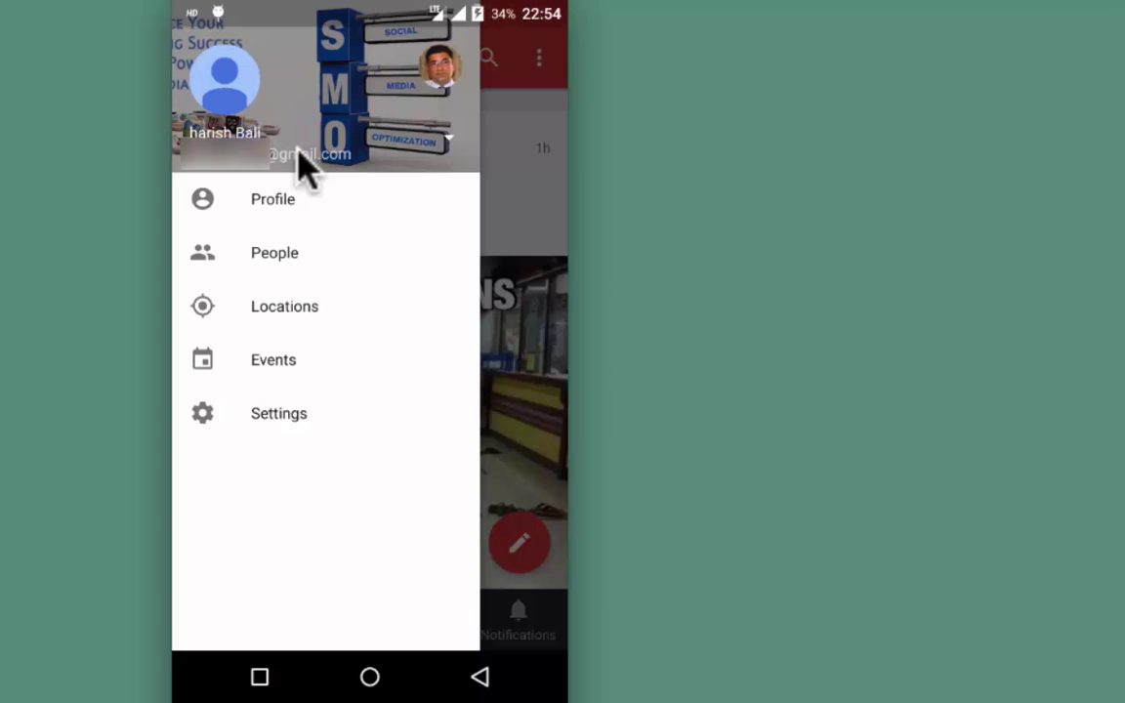
{"action": "left_click", "coordinate": [301, 430]}
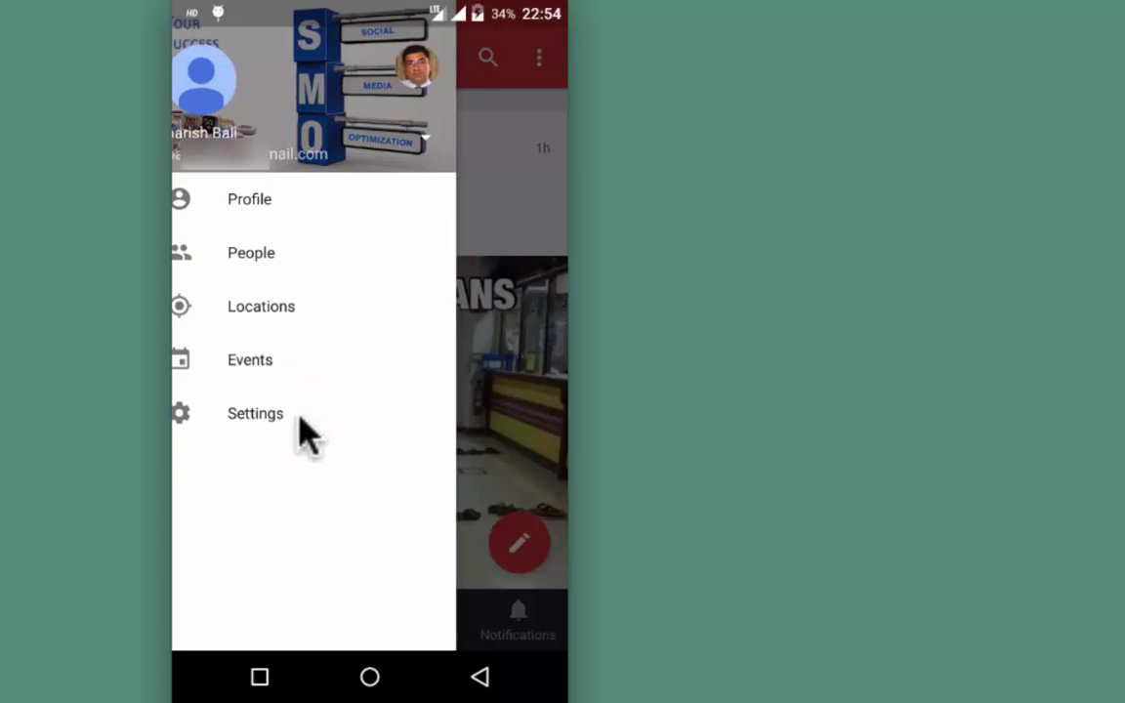
{"action": "left_click", "coordinate": [337, 195]}
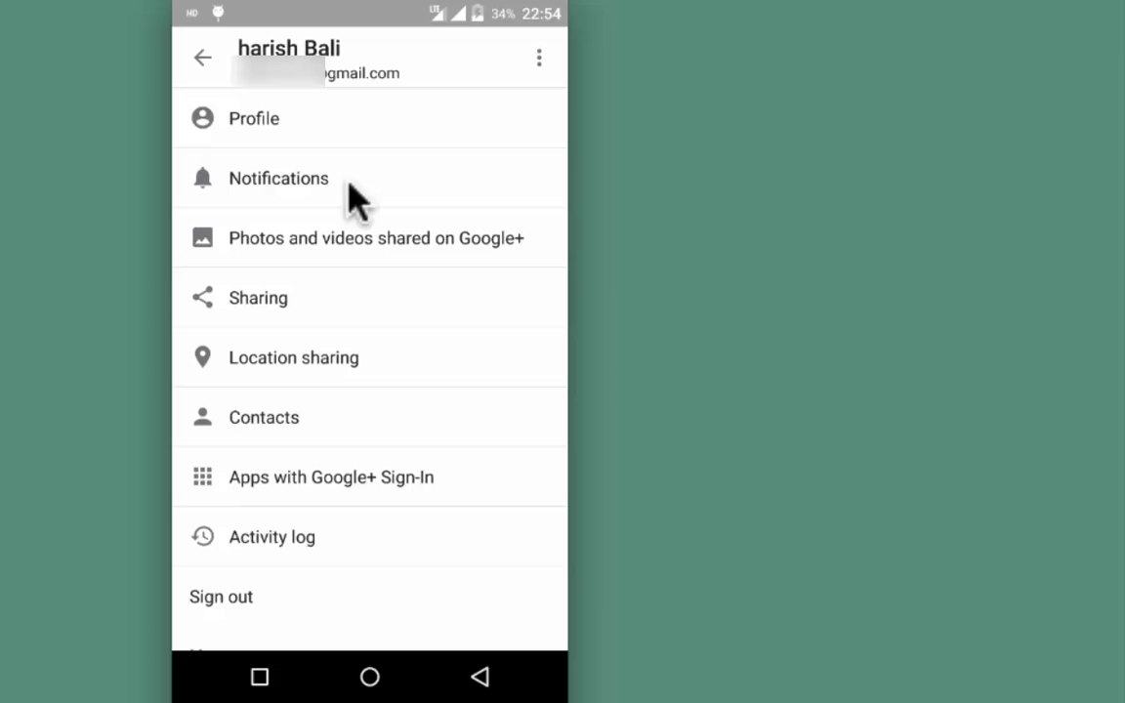
Toggle Shares notifications off and back on, then go to the Sharing settings.
{"action": "left_click", "coordinate": [349, 187]}
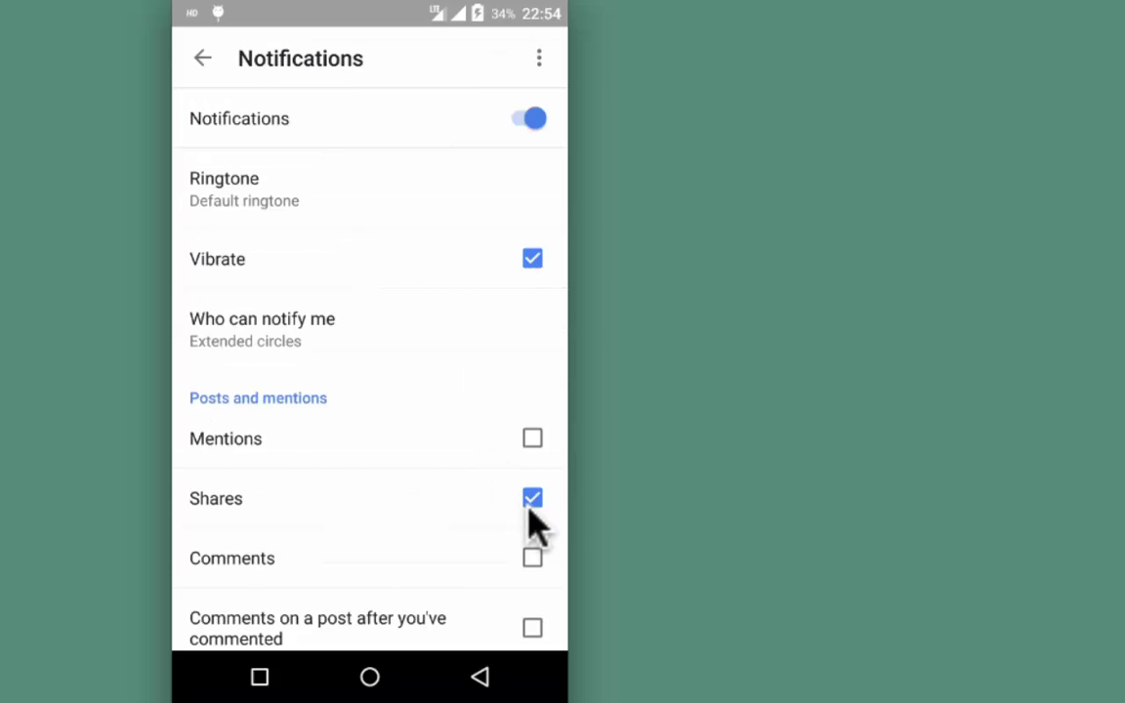
{"action": "left_click", "coordinate": [532, 498]}
{"action": "left_click", "coordinate": [533, 499]}
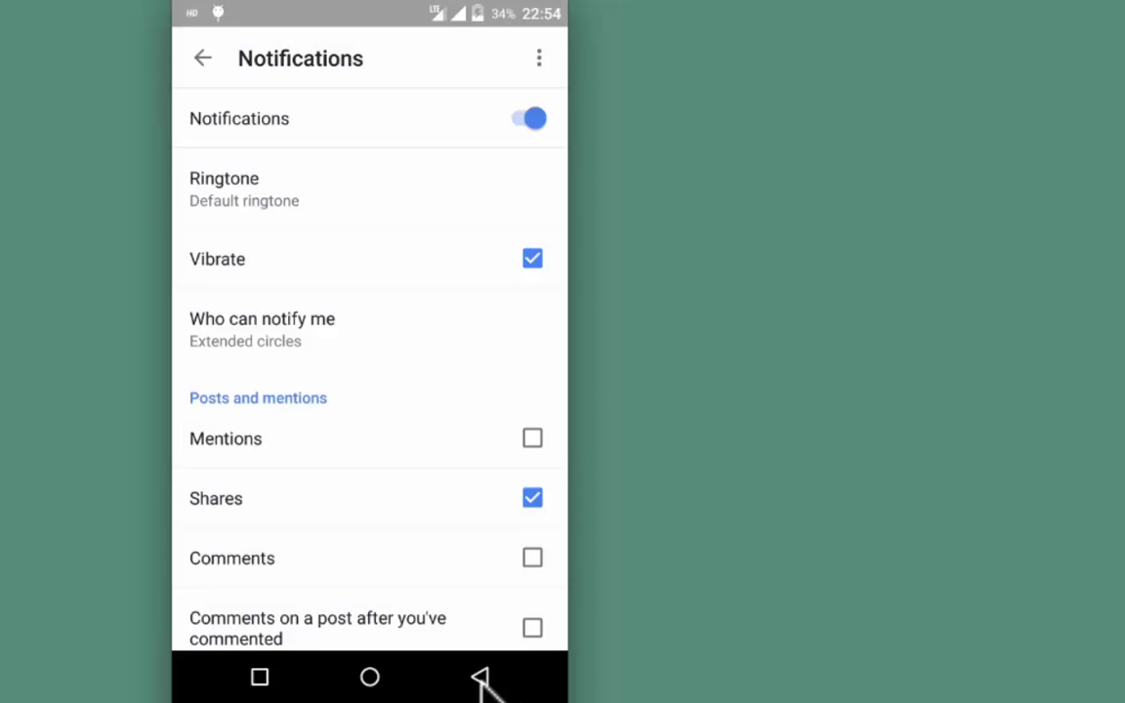
{"action": "left_click", "coordinate": [480, 677]}
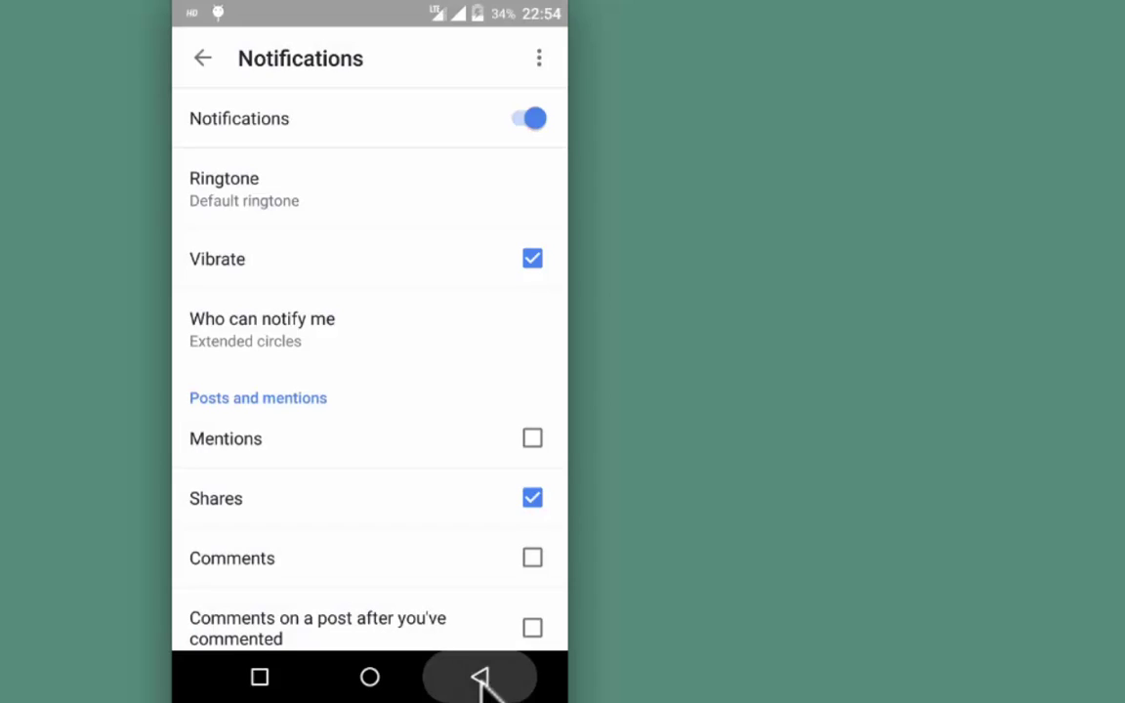
{"action": "left_click", "coordinate": [293, 302]}
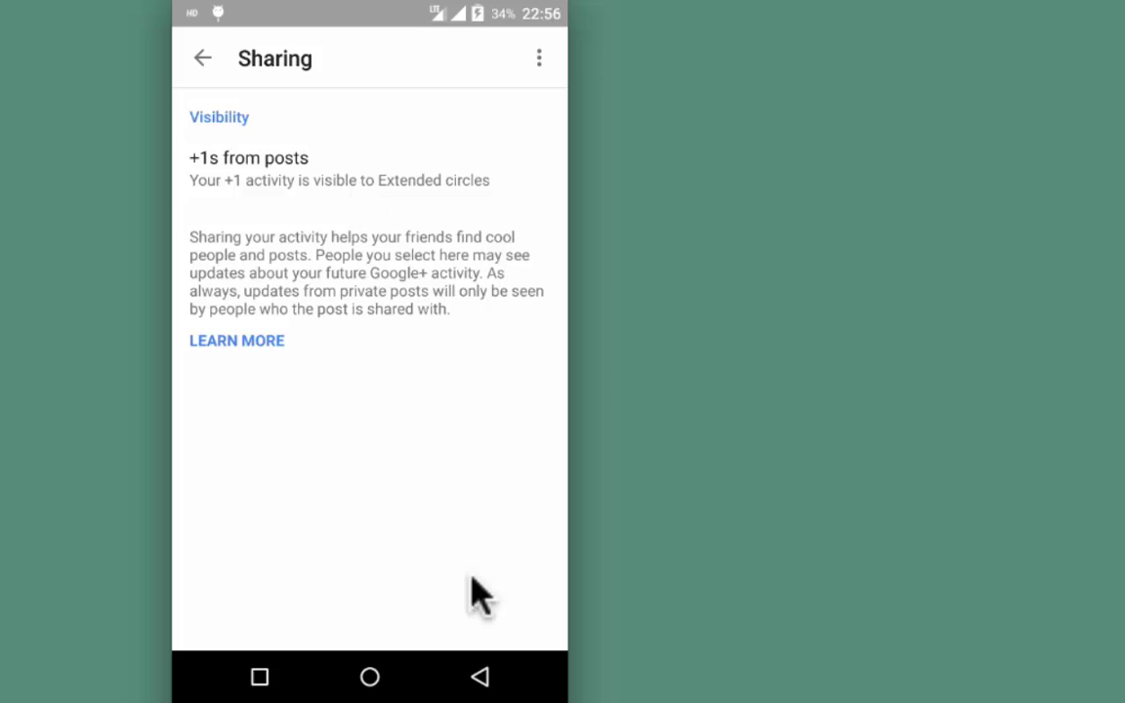
Return to the account settings list and go to Location sharing.
{"action": "left_click", "coordinate": [479, 676]}
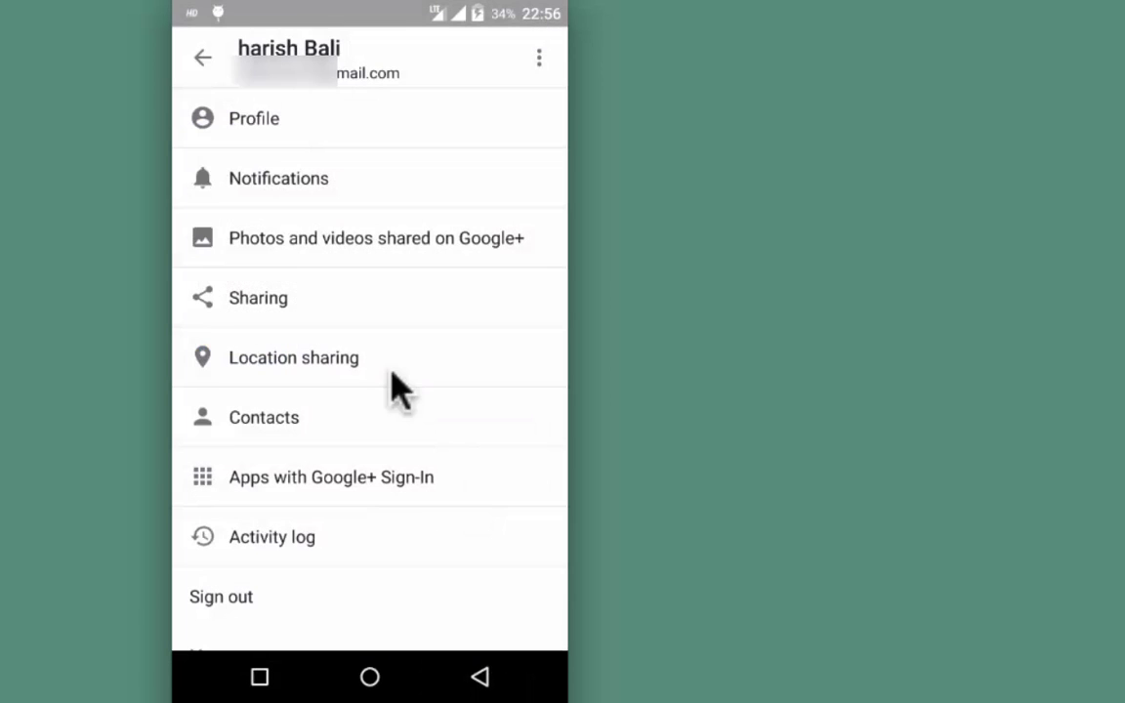
{"action": "left_click", "coordinate": [391, 372]}
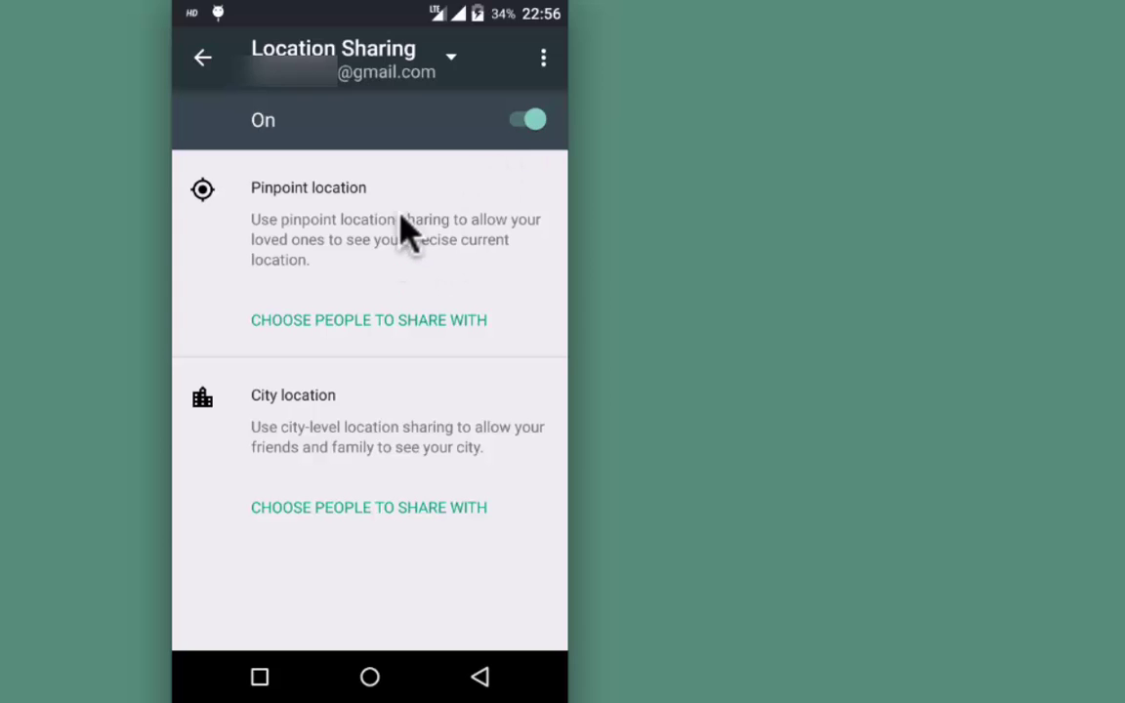
Share pinpoint location with the sunday test circle.
{"action": "left_click", "coordinate": [384, 326]}
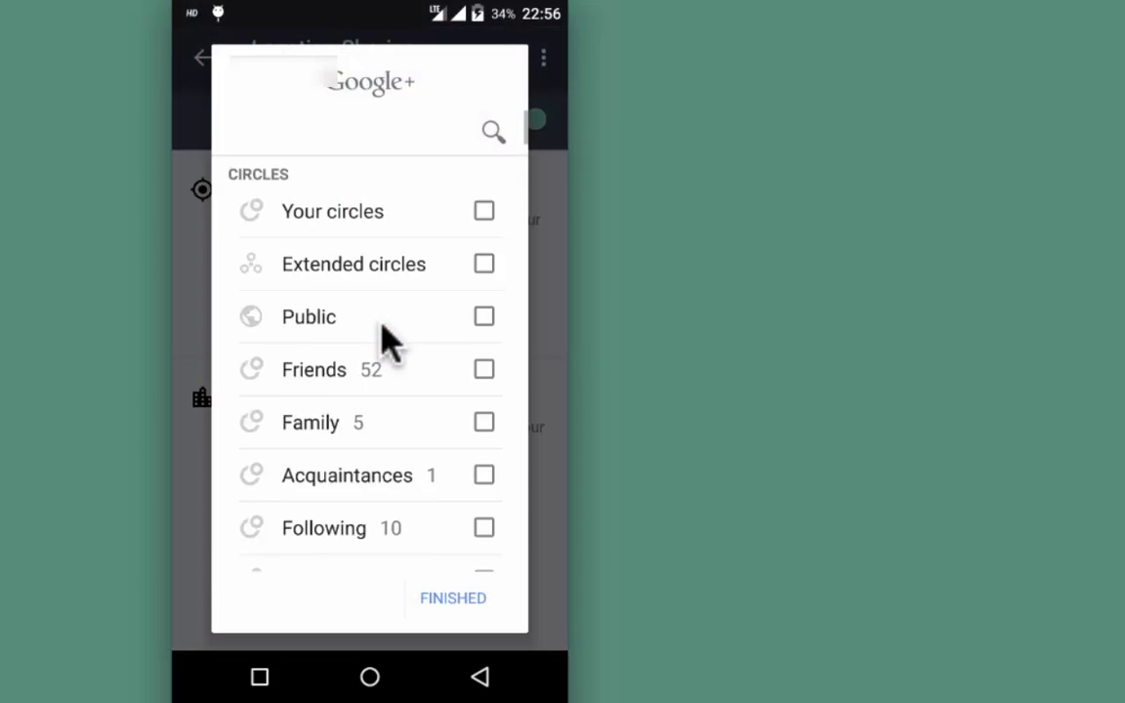
{"action": "scroll", "coordinate": [408, 174], "scroll_direction": "down", "scroll_amount": 10}
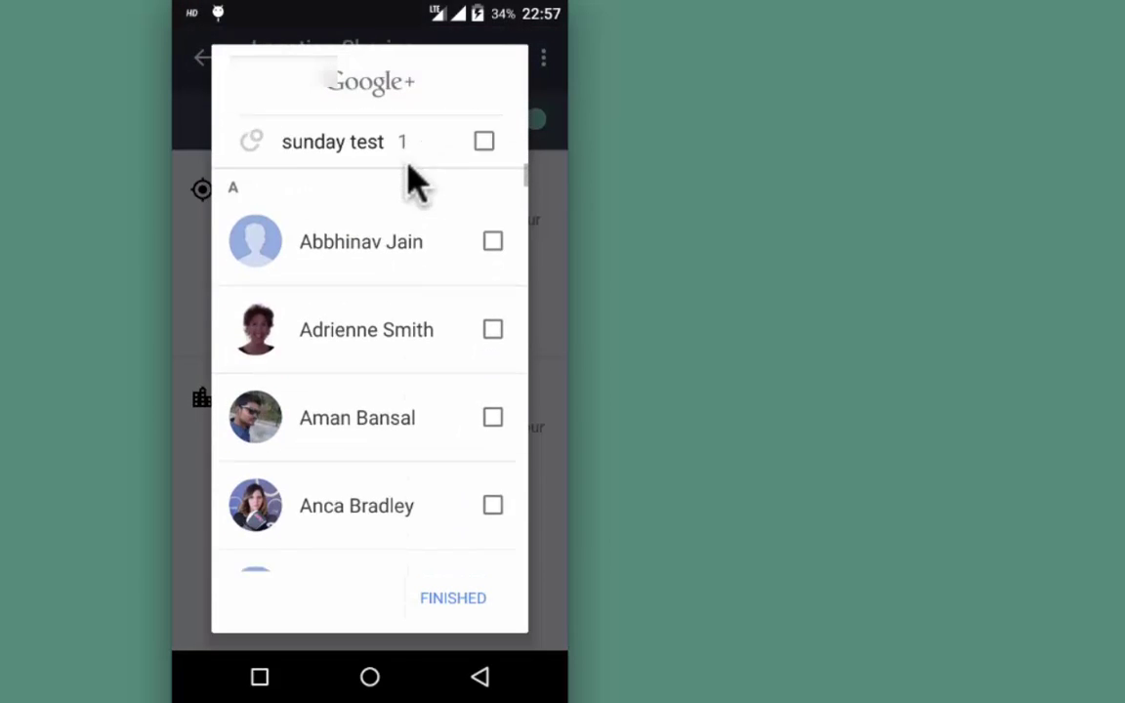
{"action": "scroll", "coordinate": [410, 175], "scroll_direction": "up", "scroll_amount": 5}
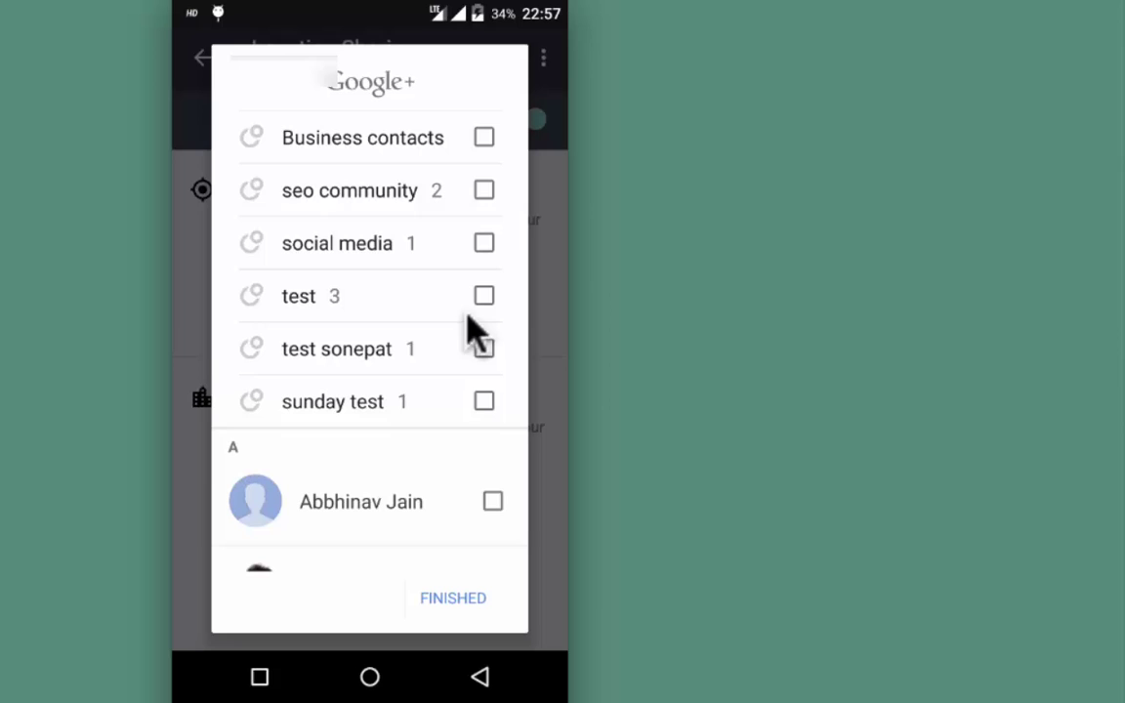
{"action": "left_click", "coordinate": [484, 403]}
{"action": "left_click", "coordinate": [445, 597]}
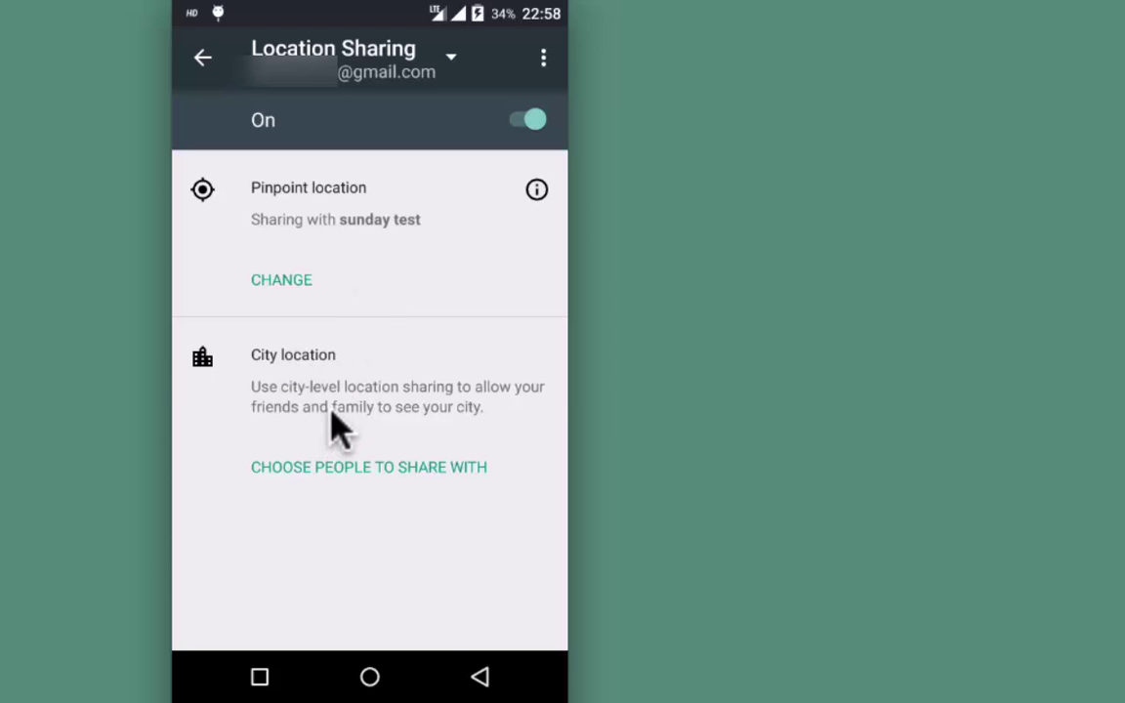
Go back to the Home feed and bring up the Locations map from the navigation drawer.
{"action": "left_click", "coordinate": [483, 680]}
{"action": "left_click", "coordinate": [205, 60]}
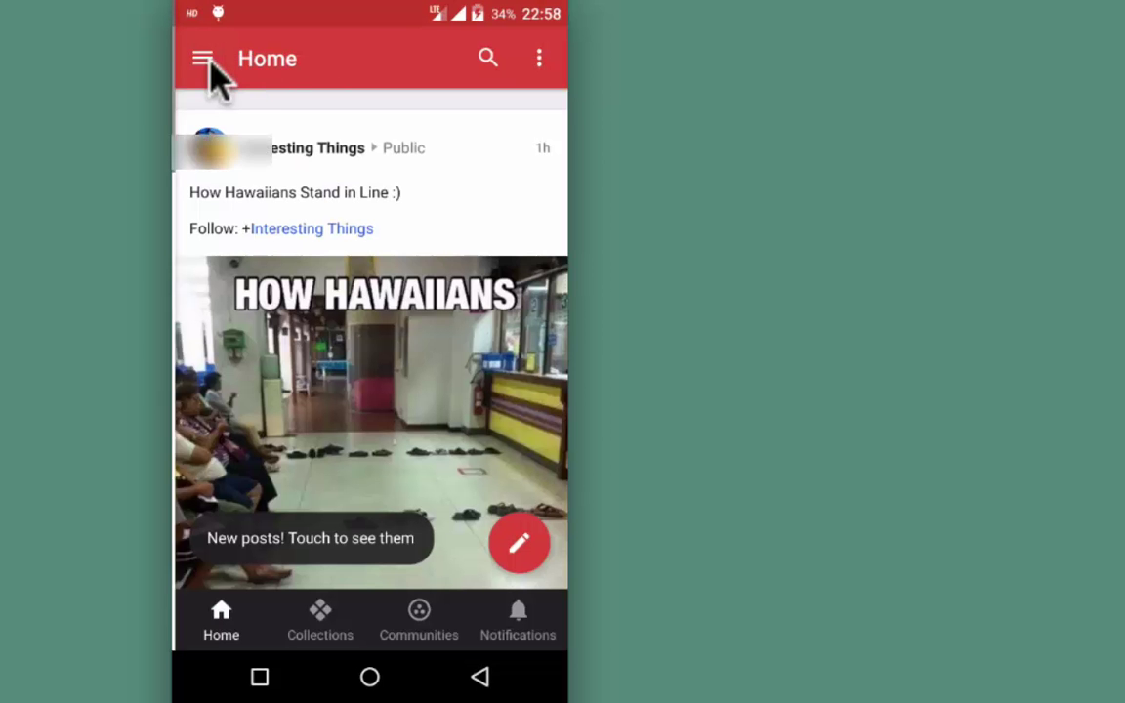
{"action": "left_click", "coordinate": [307, 322]}
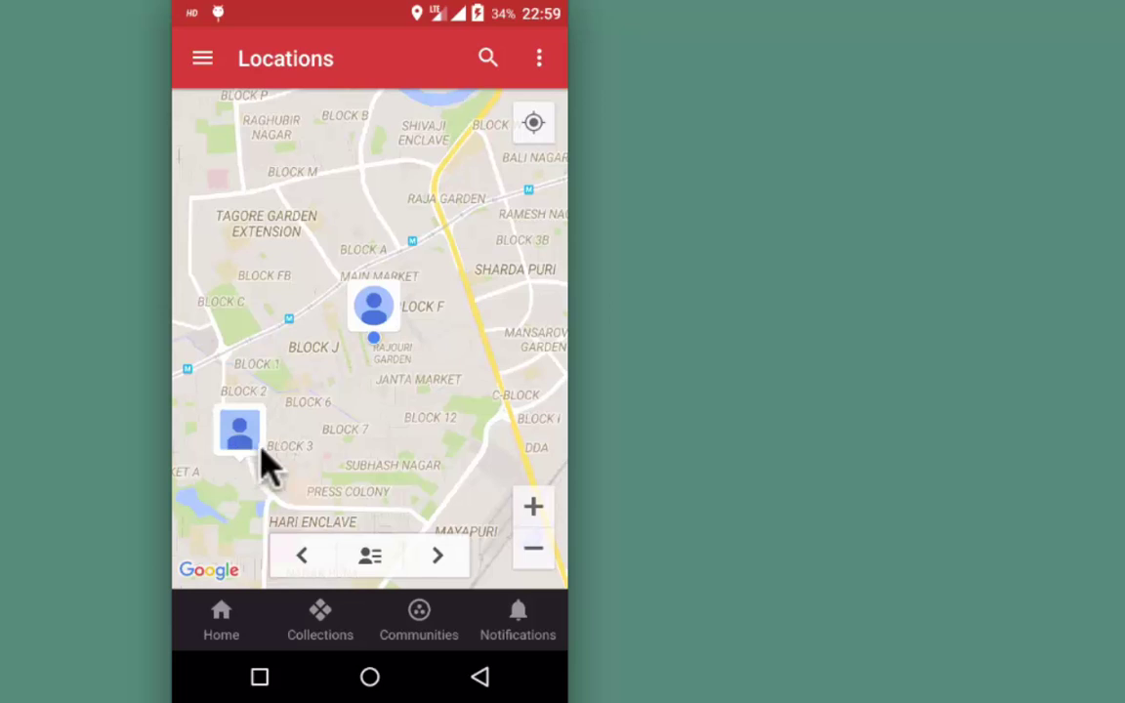
Pick the New Delhi colleague from the people-sharing list and zoom in on their marker.
{"action": "left_click", "coordinate": [371, 559]}
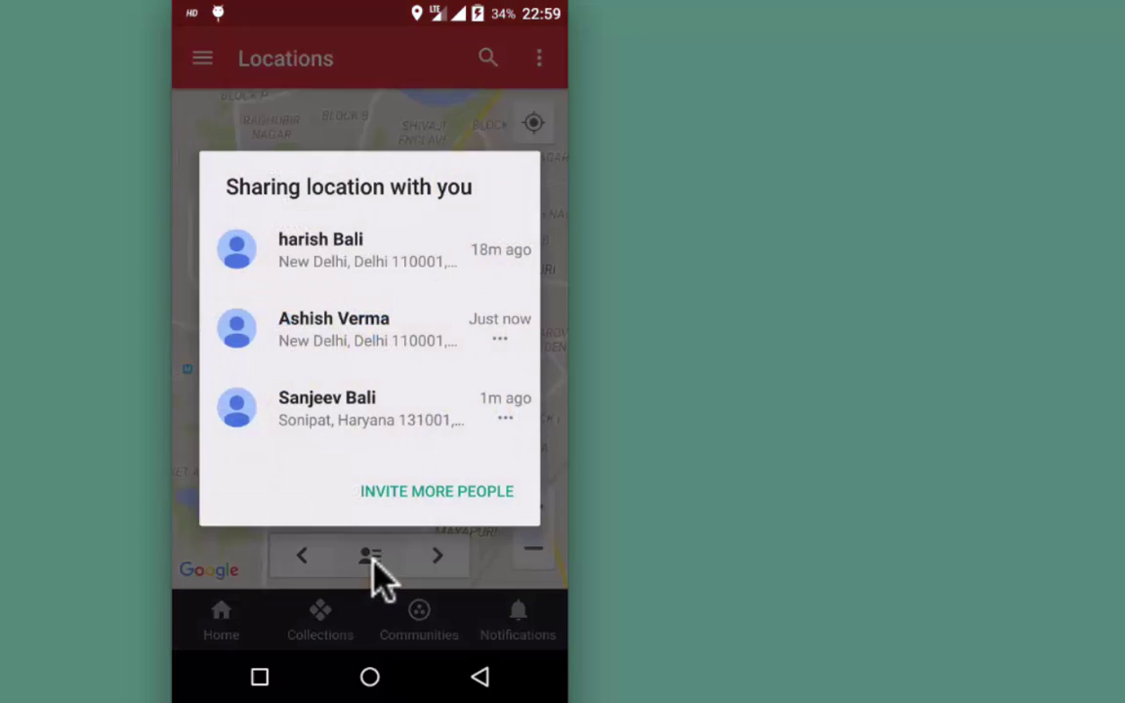
{"action": "left_click", "coordinate": [405, 352]}
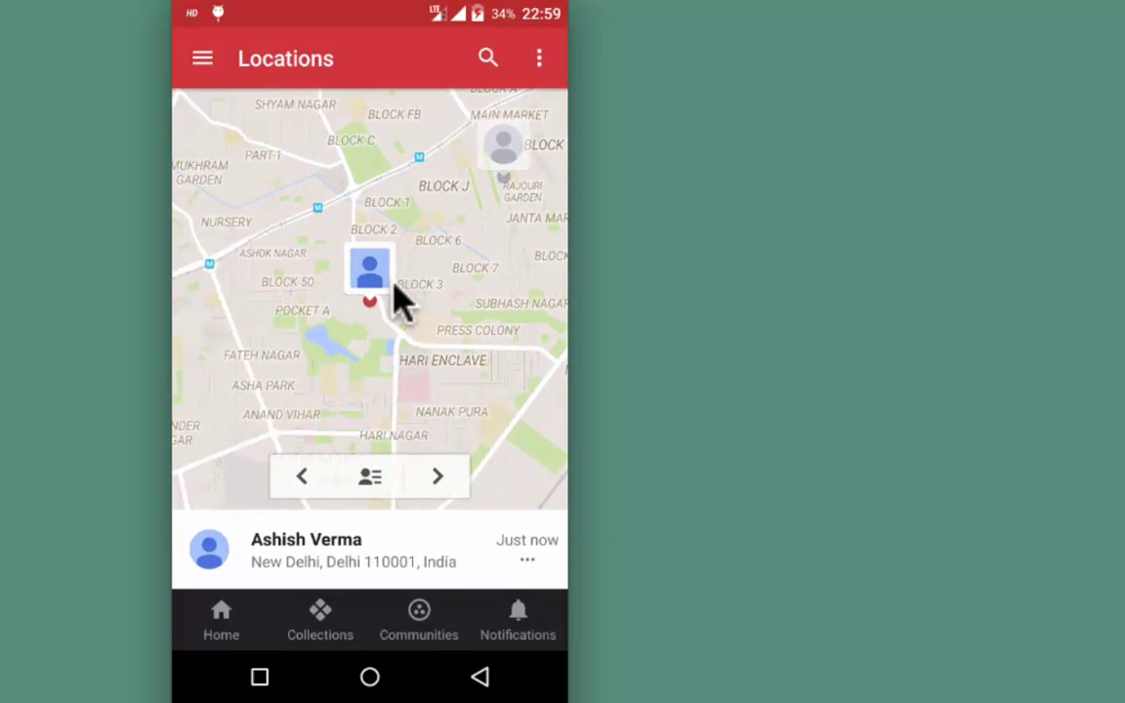
{"action": "scroll", "coordinate": [420, 318], "scroll_direction": "up", "scroll_amount": 2}
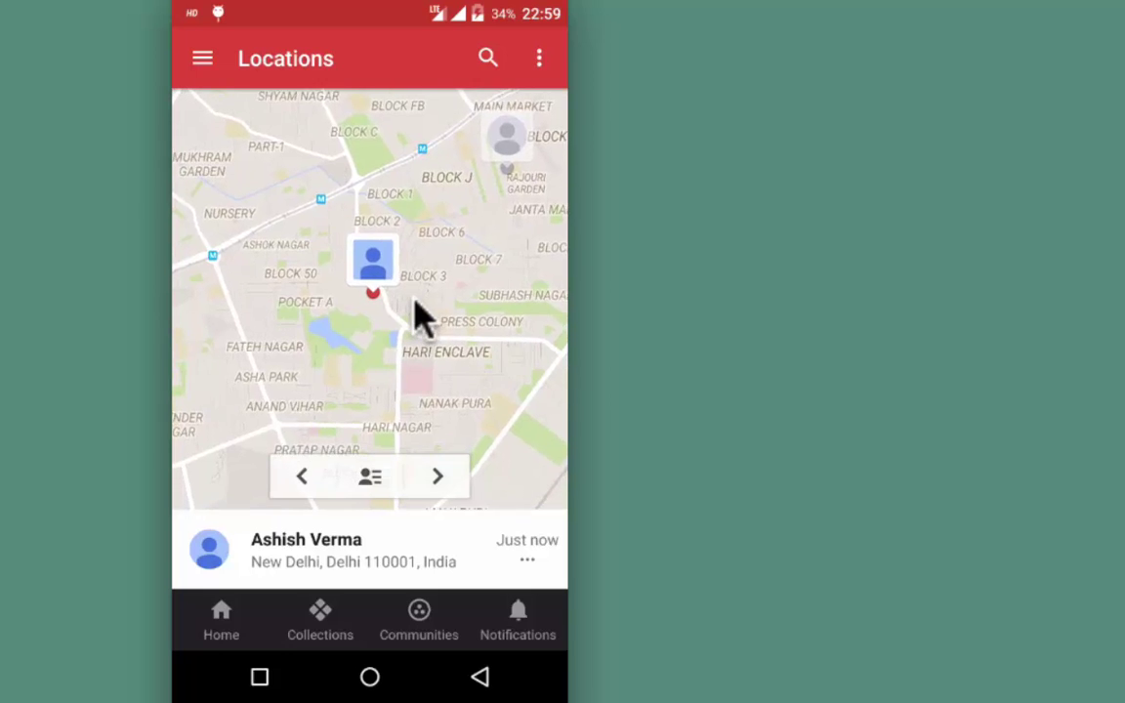
{"action": "scroll", "coordinate": [420, 317], "scroll_direction": "up", "scroll_amount": 1}
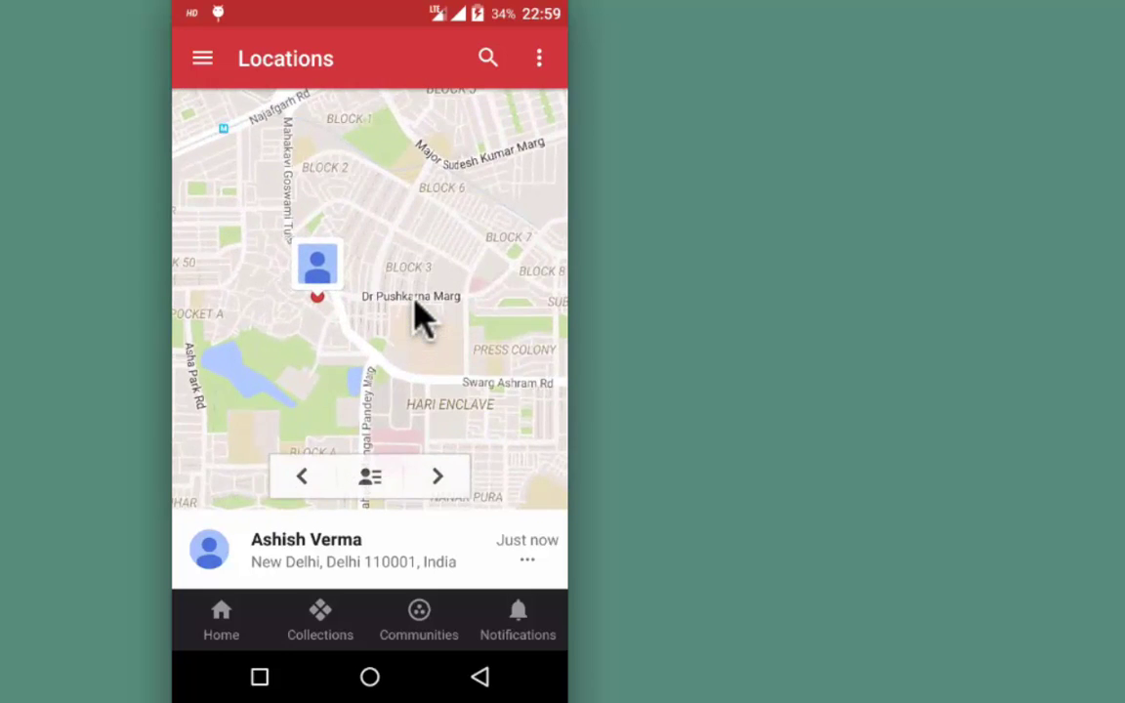
{"action": "scroll", "coordinate": [420, 318], "scroll_direction": "up", "scroll_amount": 1}
{"action": "scroll", "coordinate": [420, 318], "scroll_direction": "up", "scroll_amount": 2}
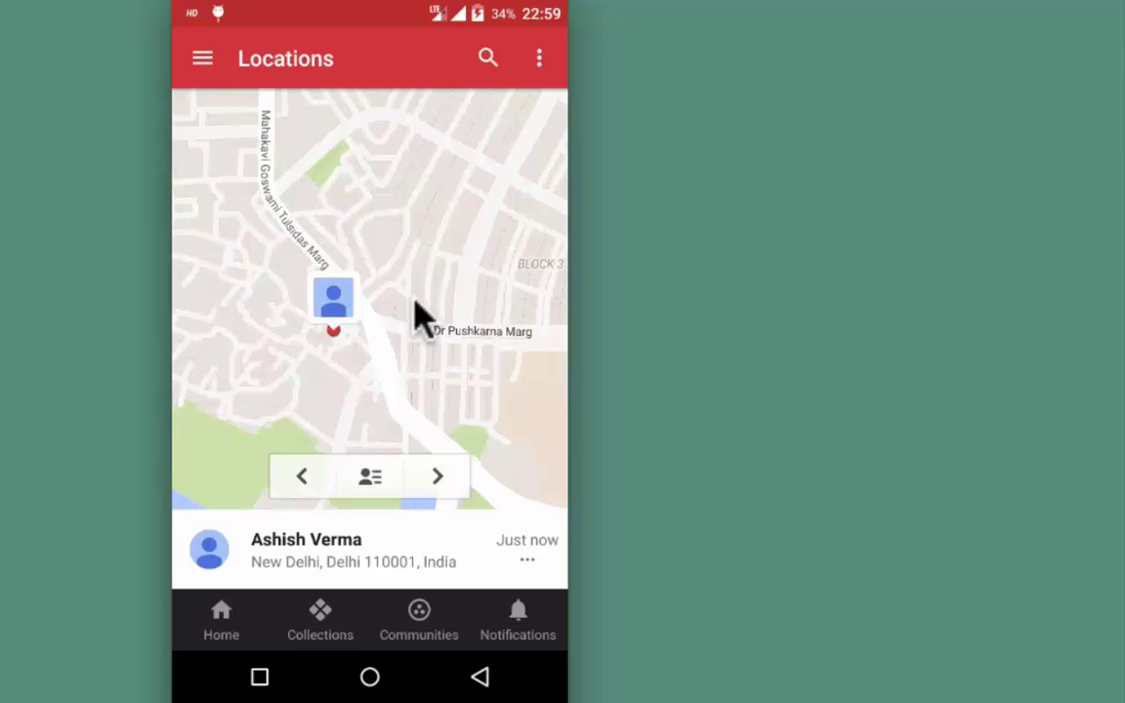
Centre on the colleague's marker, view the Sonipat, Haryana contact, then return to New Delhi.
{"action": "left_click", "coordinate": [370, 293]}
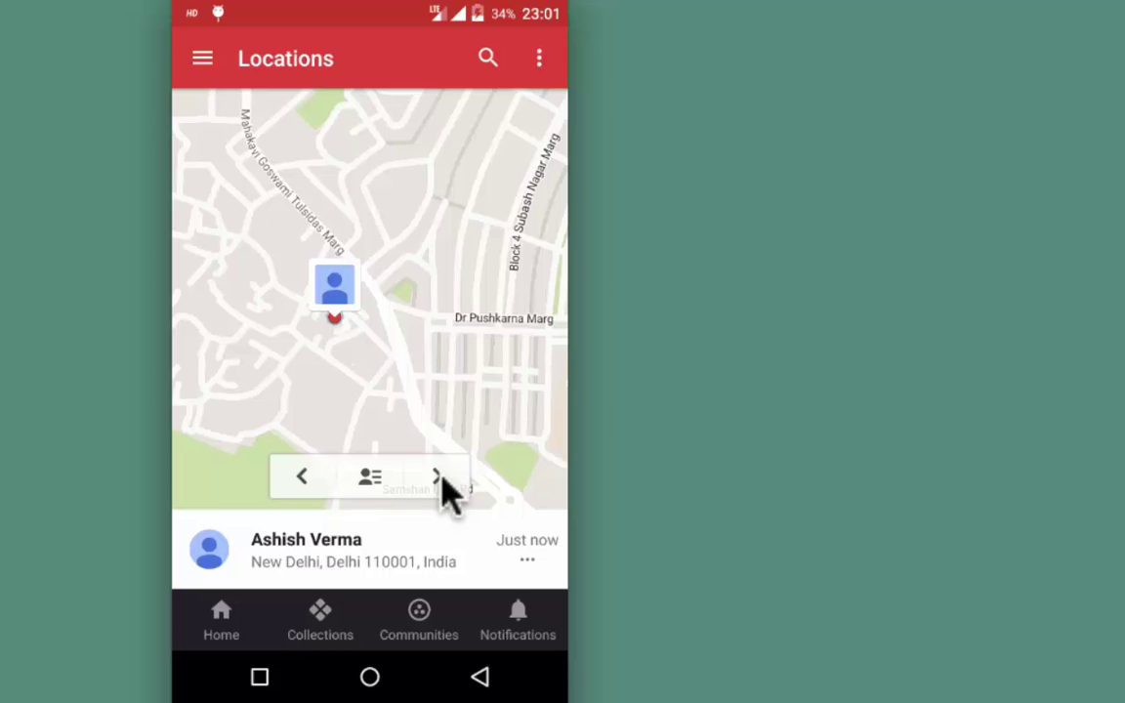
{"action": "left_click", "coordinate": [439, 475]}
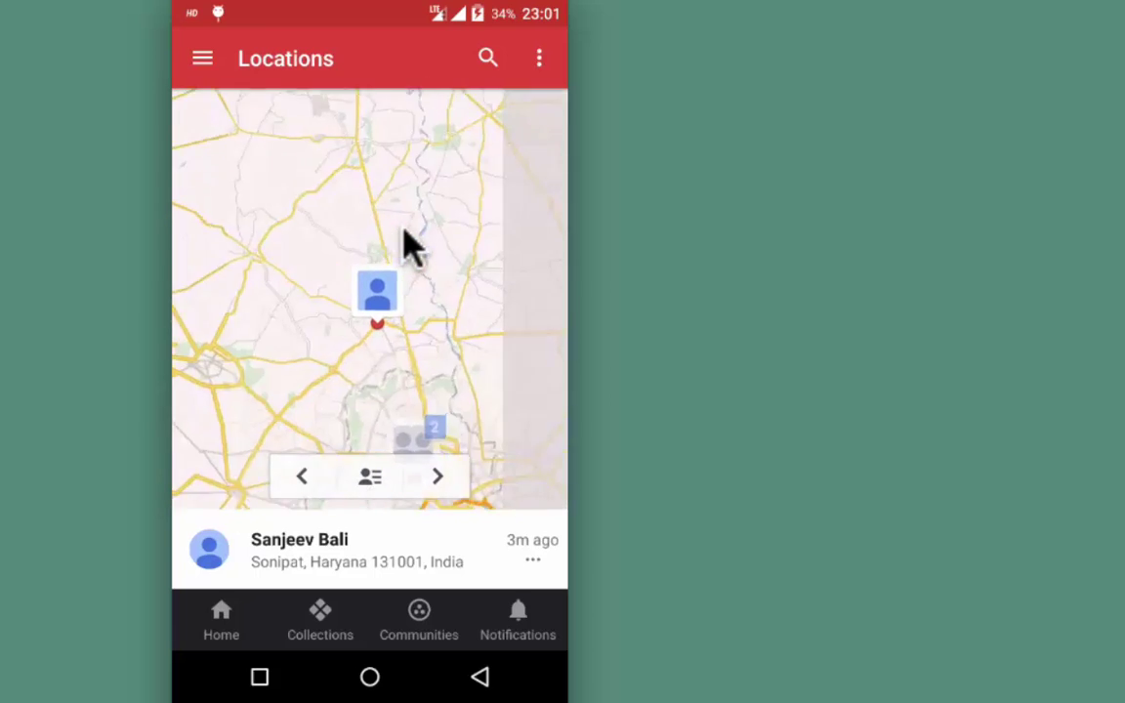
{"action": "left_click", "coordinate": [302, 476]}
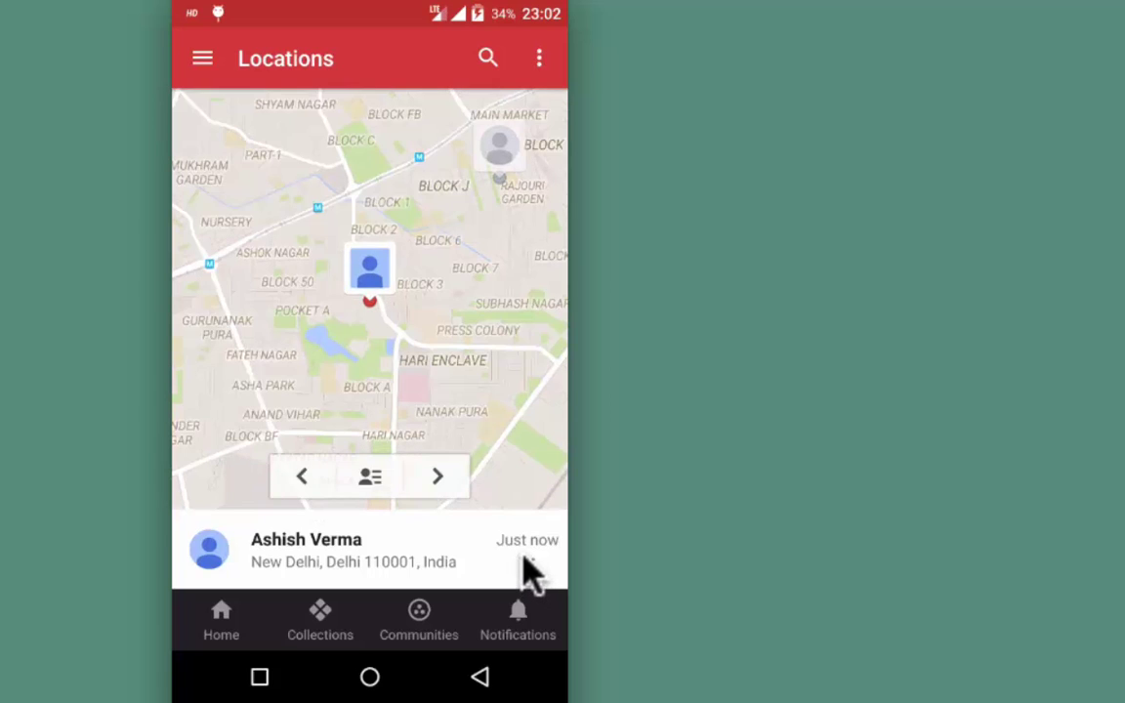
Get Google Maps driving directions to the colleague's location: 7 min, 1.9 km via Dr Pushkarna Marg.
{"action": "left_click", "coordinate": [526, 560]}
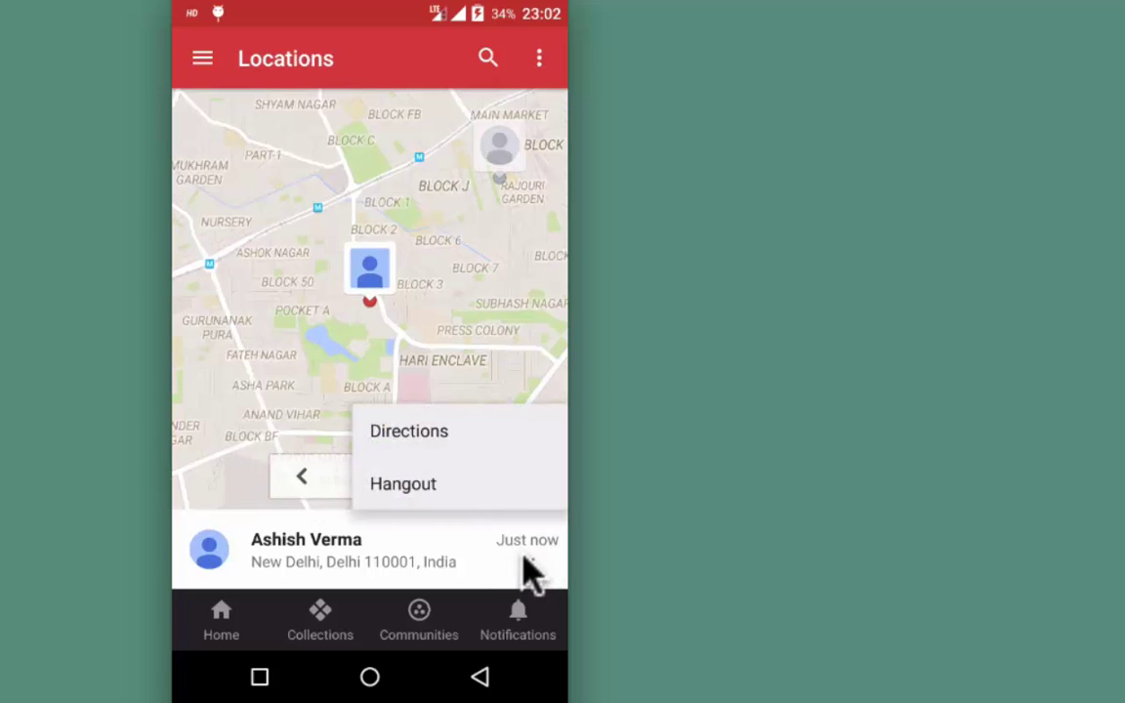
{"action": "left_click", "coordinate": [409, 431]}
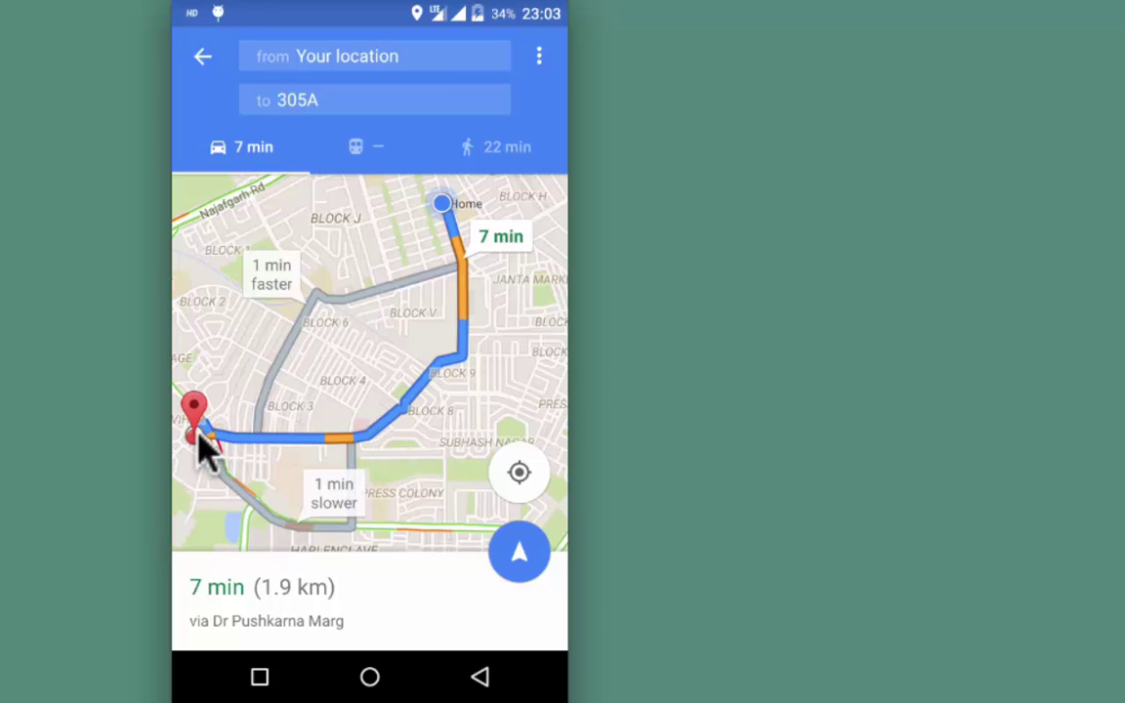
Leave Maps and Google+ for the home screen and open the Apps list in Settings.
{"action": "left_click", "coordinate": [479, 677]}
{"action": "left_click", "coordinate": [479, 677]}
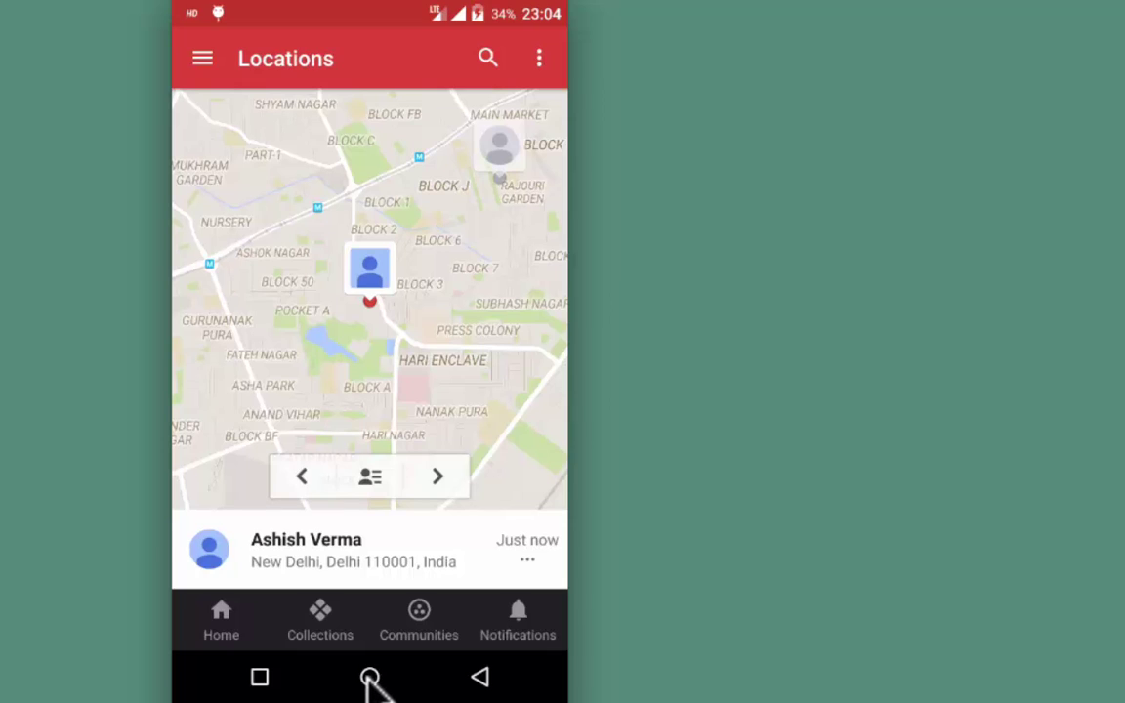
{"action": "left_click", "coordinate": [370, 676]}
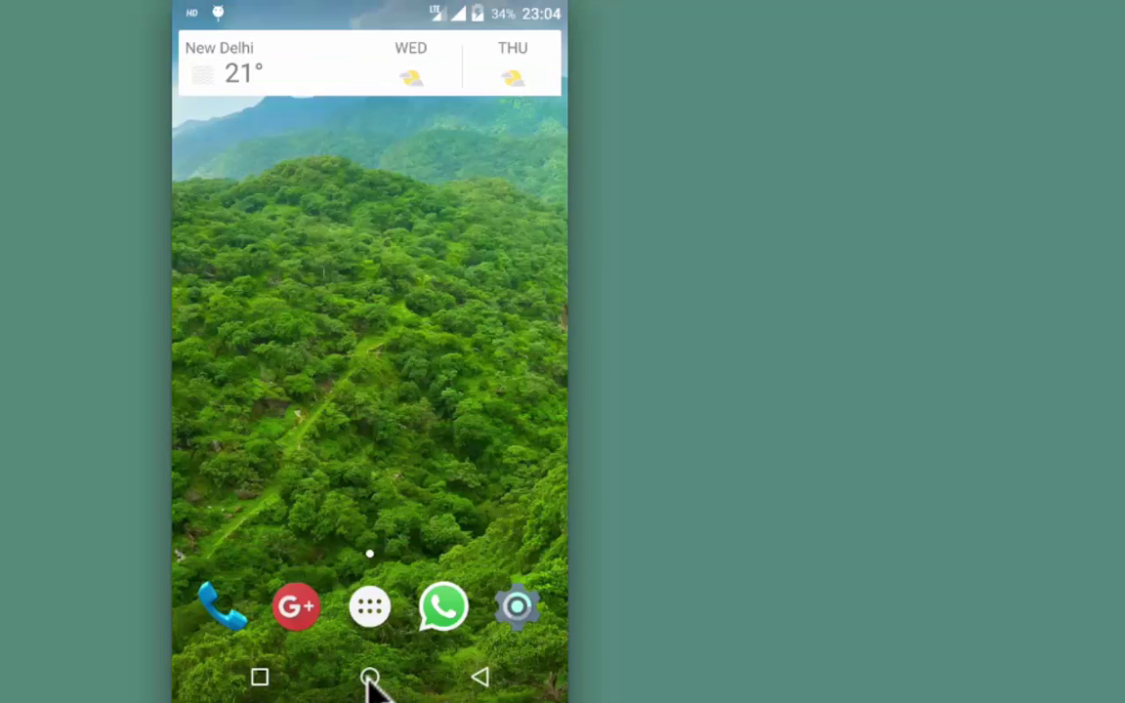
{"action": "left_click", "coordinate": [520, 610]}
{"action": "scroll", "coordinate": [520, 623], "scroll_direction": "up", "scroll_amount": 2}
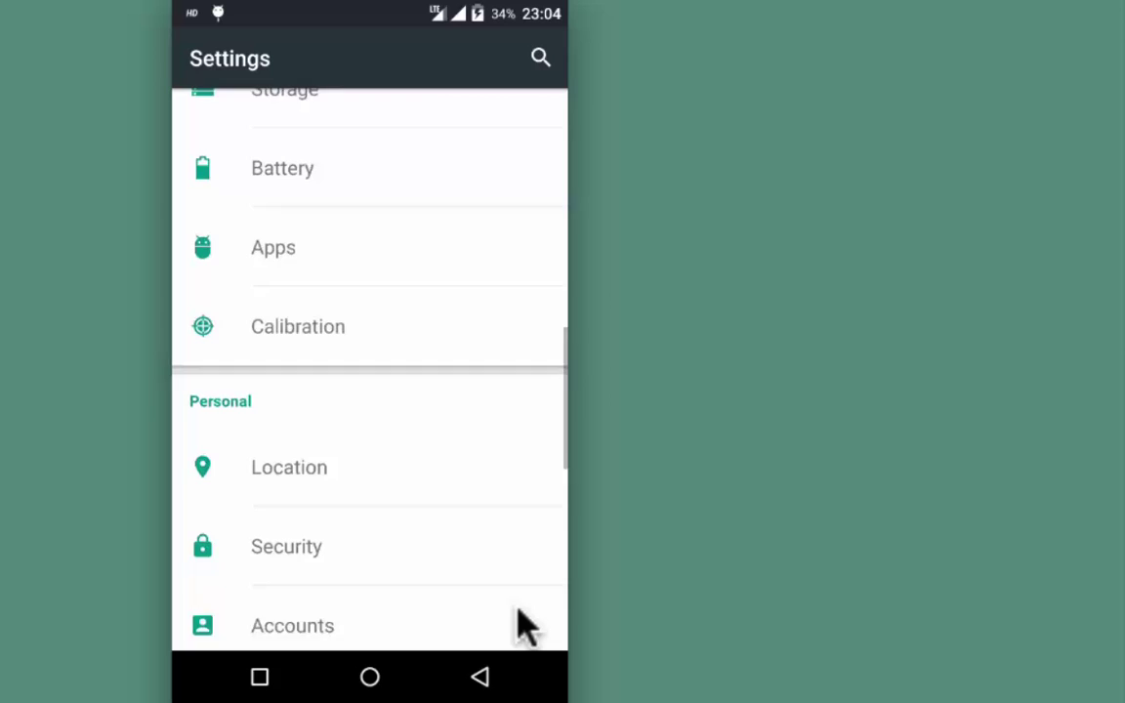
{"action": "left_click", "coordinate": [330, 291]}
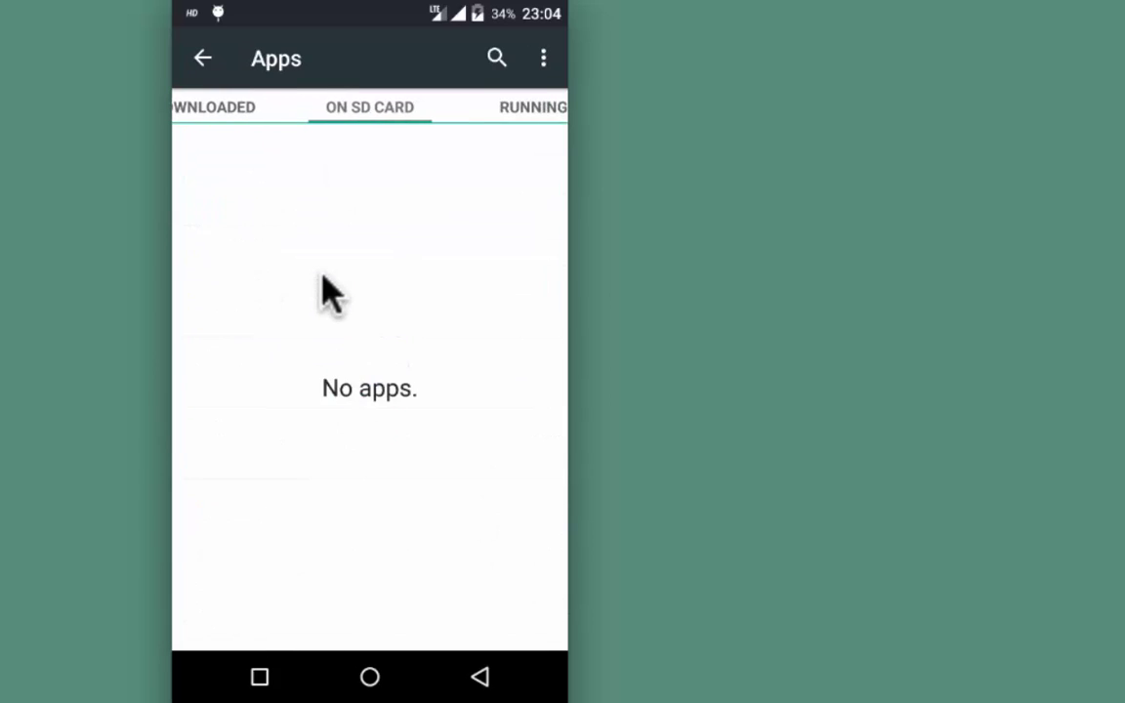
Under ALL apps, clear Google+'s data and confirm, leaving Data and Cache at 0.00B.
{"action": "left_click_drag", "start_coordinate": [385, 305], "coordinate": [322, 289]}
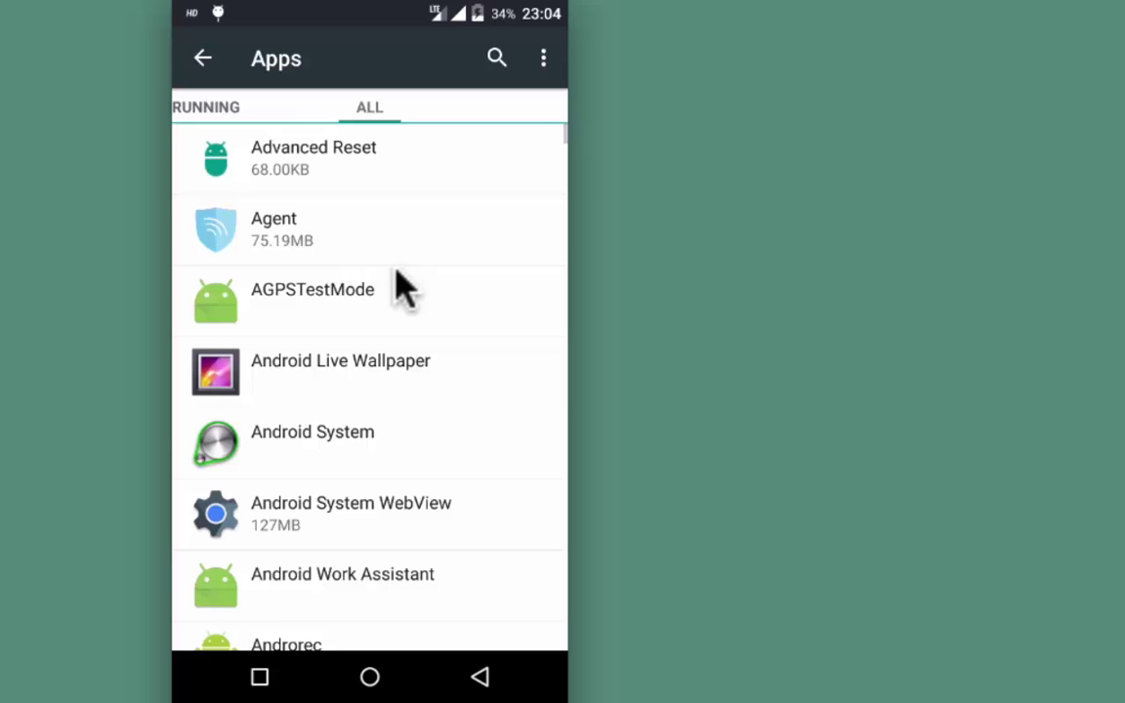
{"action": "scroll", "coordinate": [405, 288], "scroll_direction": "down", "scroll_amount": 15}
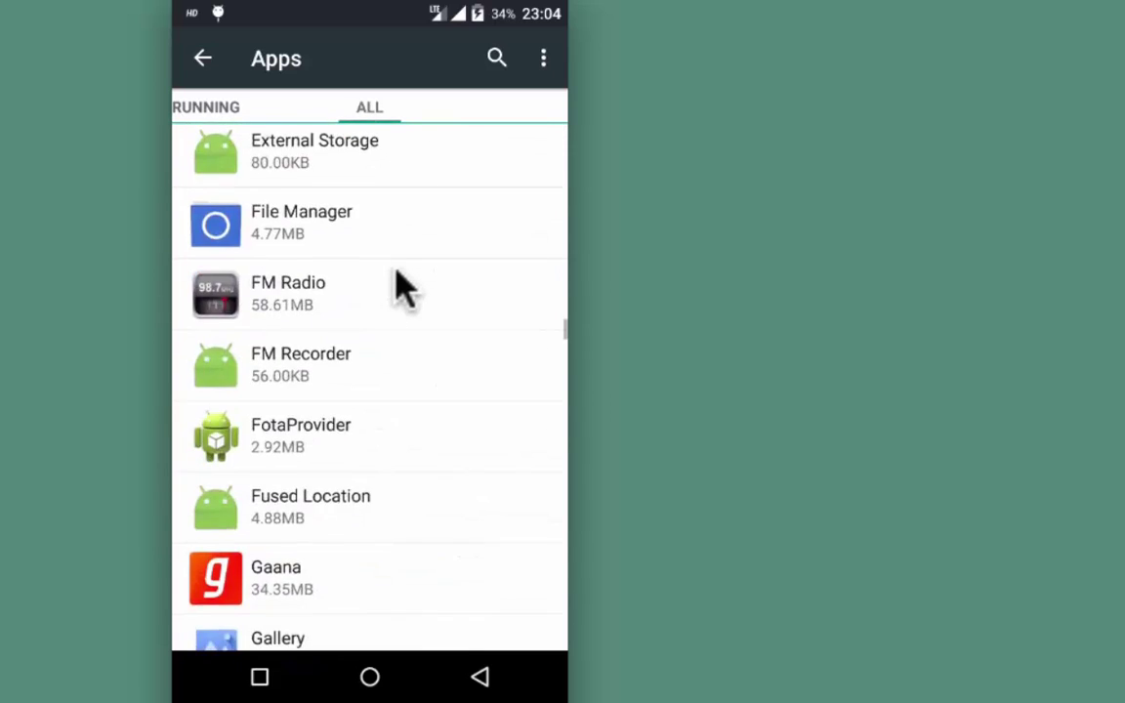
{"action": "scroll", "coordinate": [405, 288], "scroll_direction": "down", "scroll_amount": 10}
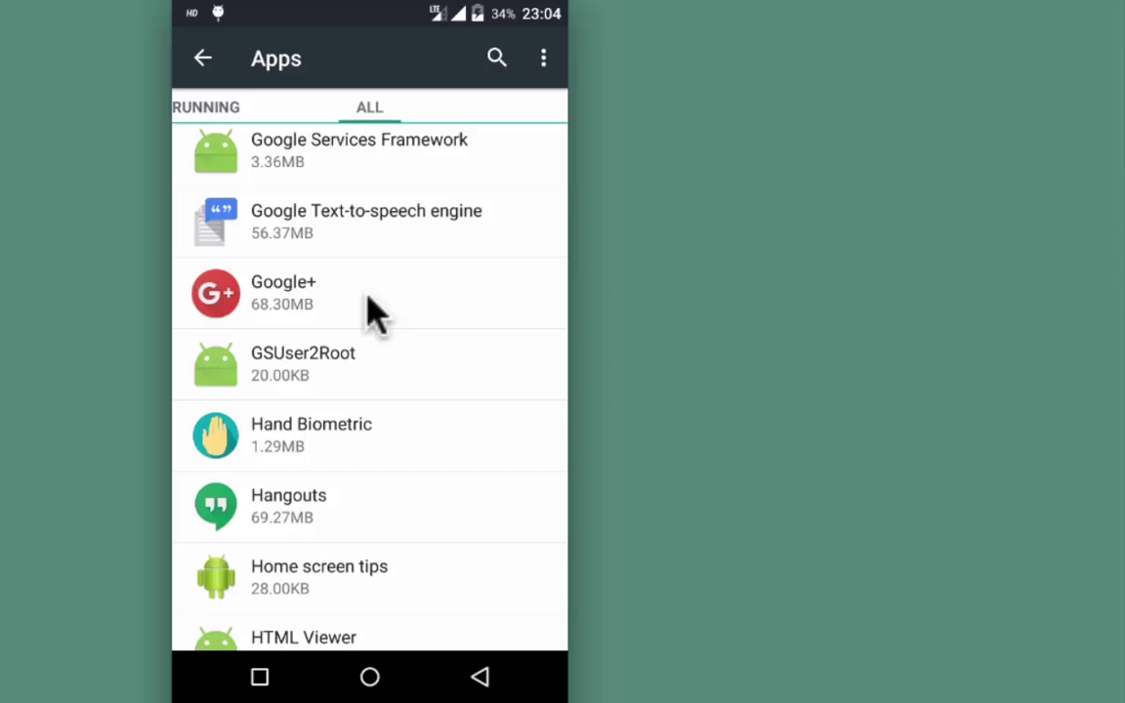
{"action": "left_click", "coordinate": [377, 312]}
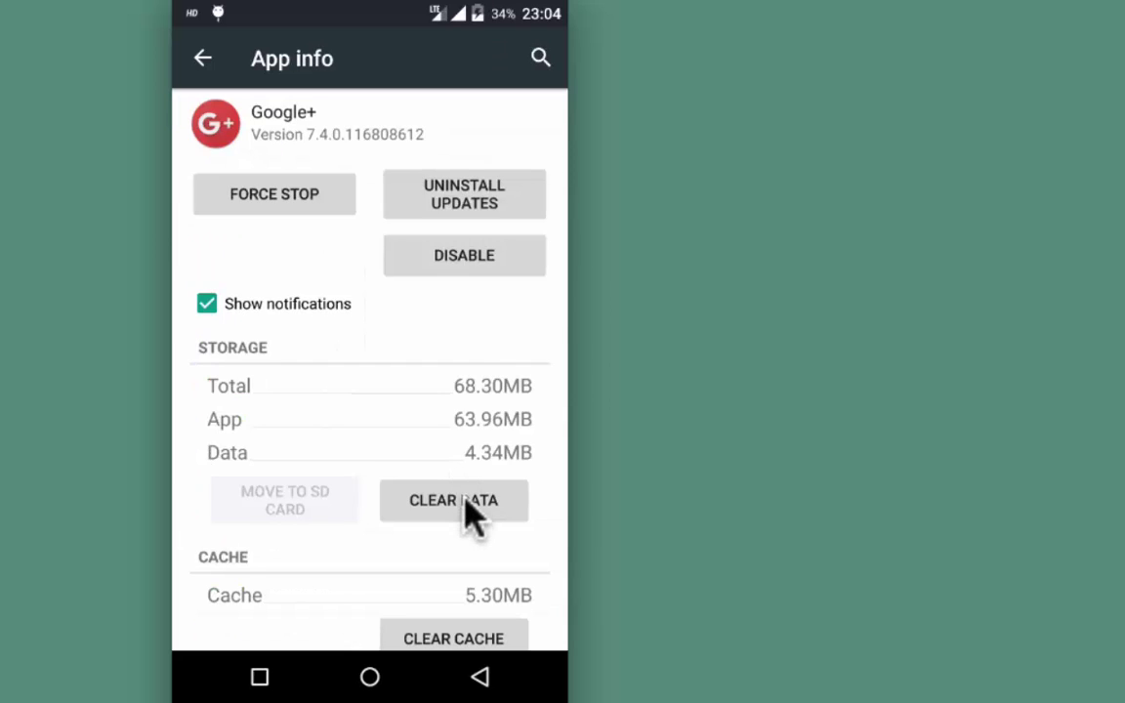
{"action": "left_click", "coordinate": [467, 513]}
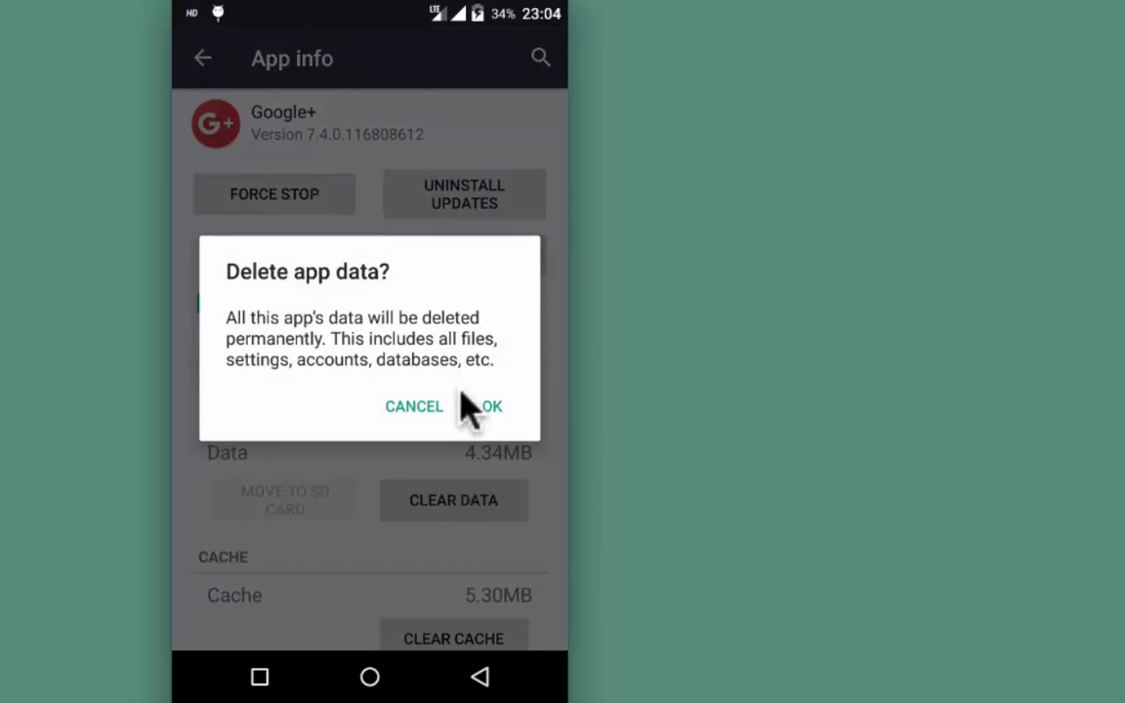
{"action": "left_click", "coordinate": [492, 404]}
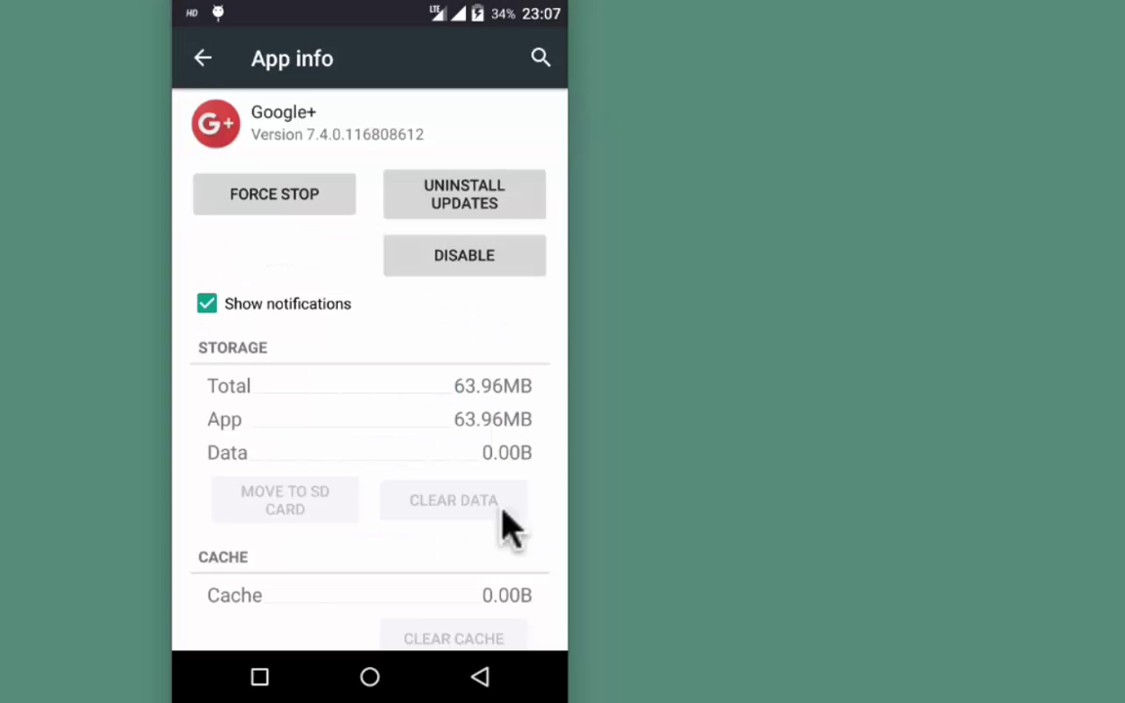